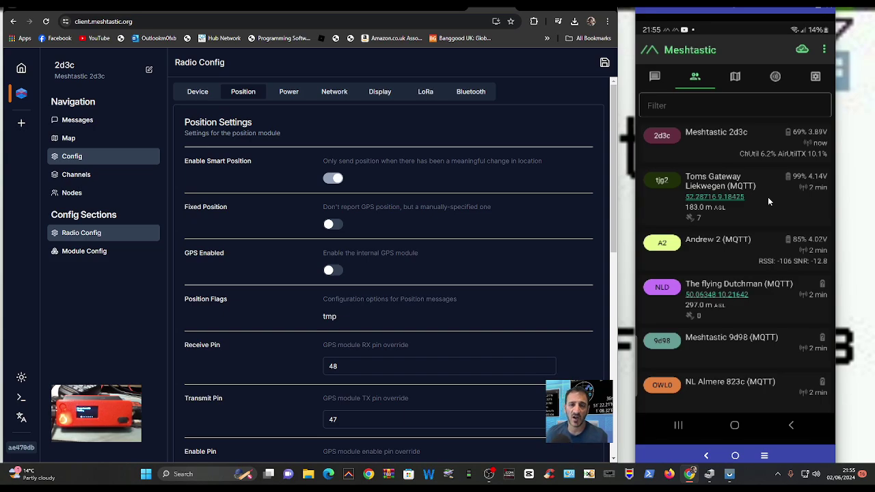
Scroll up and down through the Position settings to review them.
{"action": "scroll", "coordinate": [768, 197], "scroll_direction": "down", "scroll_amount": 5}
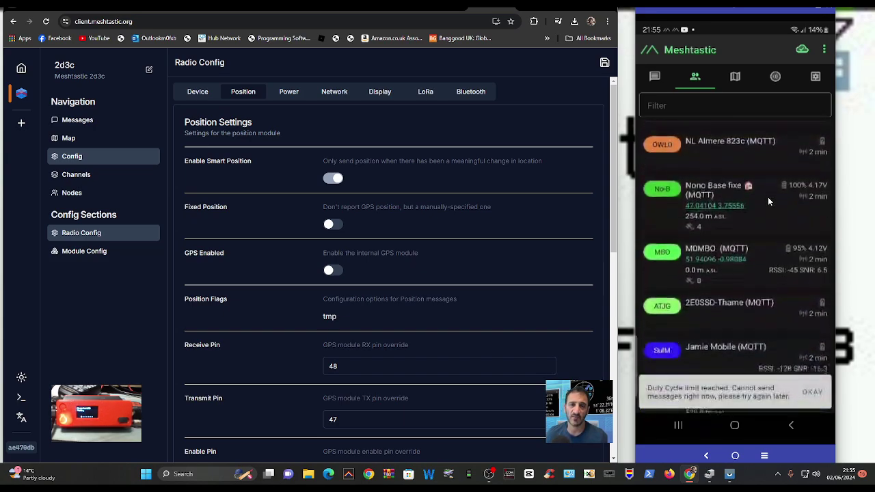
{"action": "scroll", "coordinate": [768, 197], "scroll_direction": "up", "scroll_amount": 1}
{"action": "scroll", "coordinate": [768, 197], "scroll_direction": "down", "scroll_amount": 5}
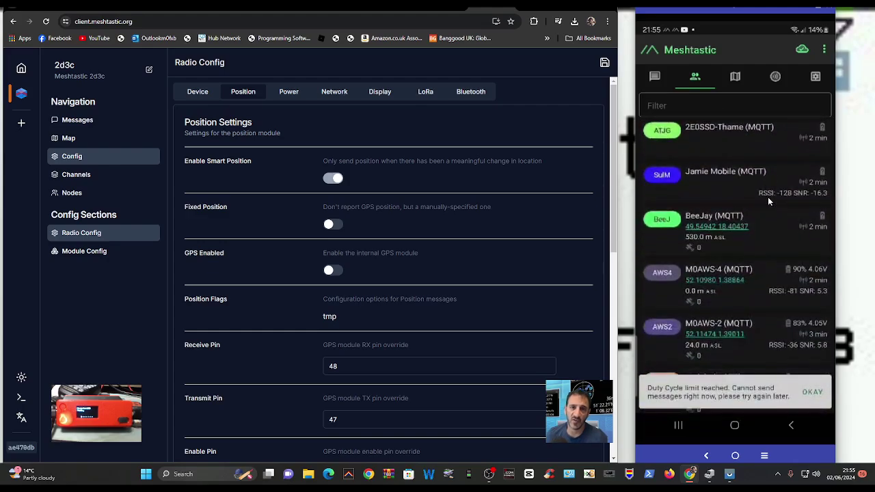
{"action": "scroll", "coordinate": [768, 197], "scroll_direction": "up", "scroll_amount": 10}
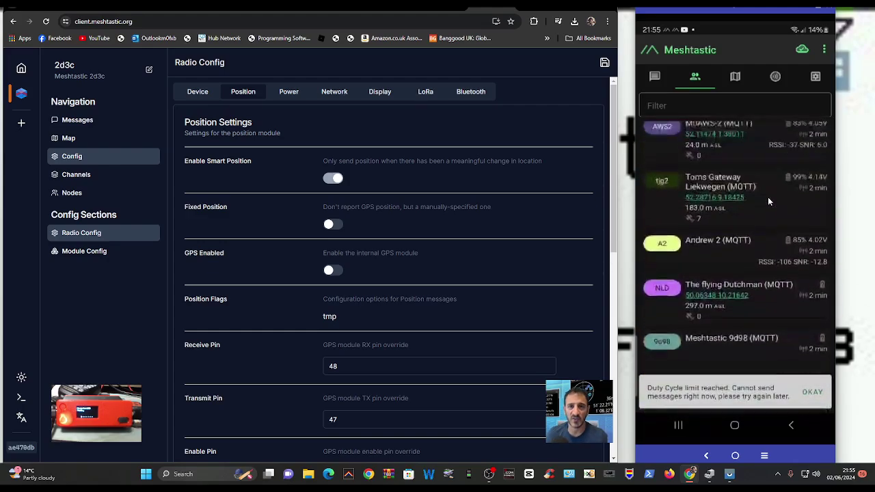
{"action": "scroll", "coordinate": [769, 199], "scroll_direction": "down", "scroll_amount": 4}
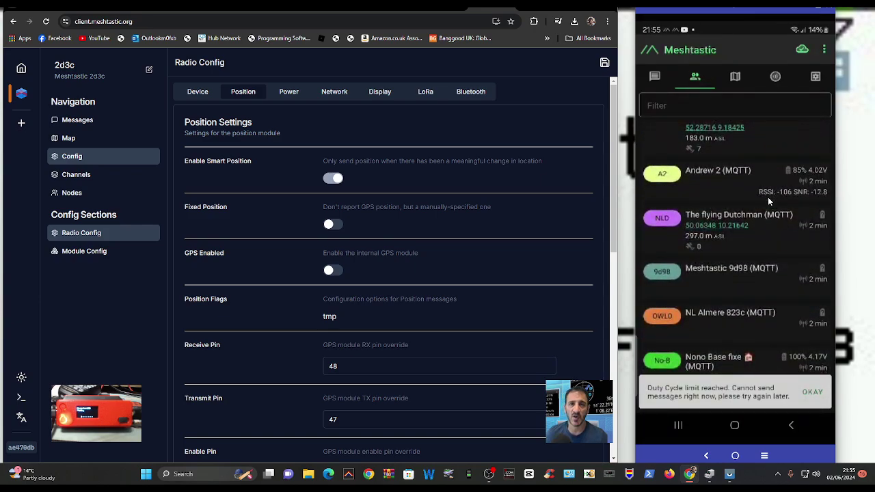
{"action": "scroll", "coordinate": [769, 200], "scroll_direction": "up", "scroll_amount": 4}
{"action": "scroll", "coordinate": [769, 200], "scroll_direction": "down", "scroll_amount": 3}
{"action": "scroll", "coordinate": [769, 199], "scroll_direction": "up", "scroll_amount": 2}
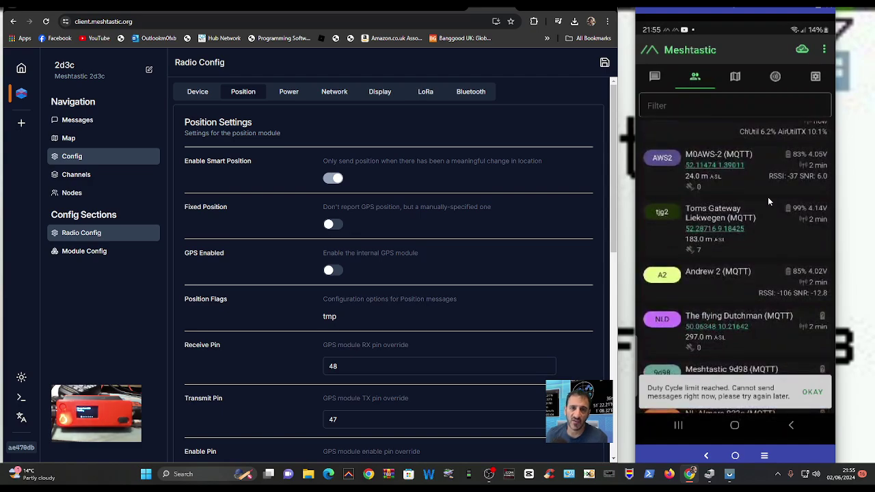
Dismiss the phone's Duty Cycle limit warning with OKAY.
{"action": "left_click", "coordinate": [814, 392]}
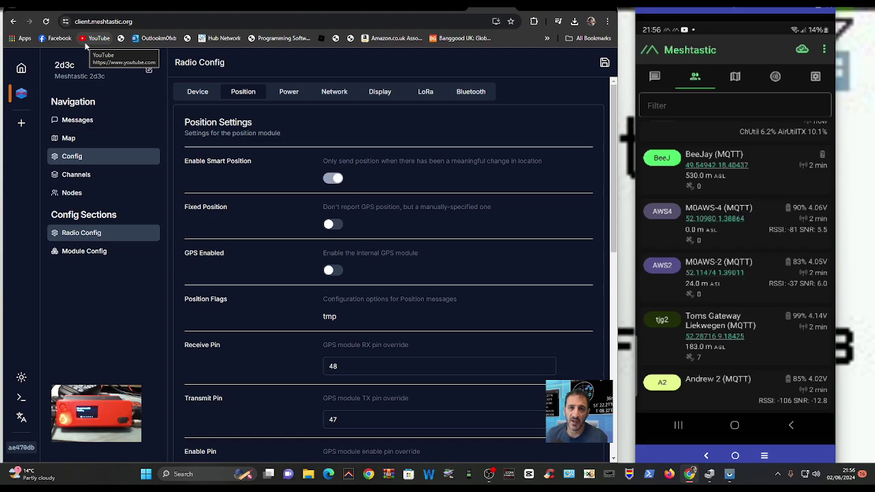
{"action": "scroll", "coordinate": [335, 192], "scroll_direction": "down", "scroll_amount": 3}
{"action": "scroll", "coordinate": [345, 200], "scroll_direction": "up", "scroll_amount": 3}
Replace the node's long name and short name 2d3c with call-sign-based names and save.
{"action": "left_click", "coordinate": [196, 93]}
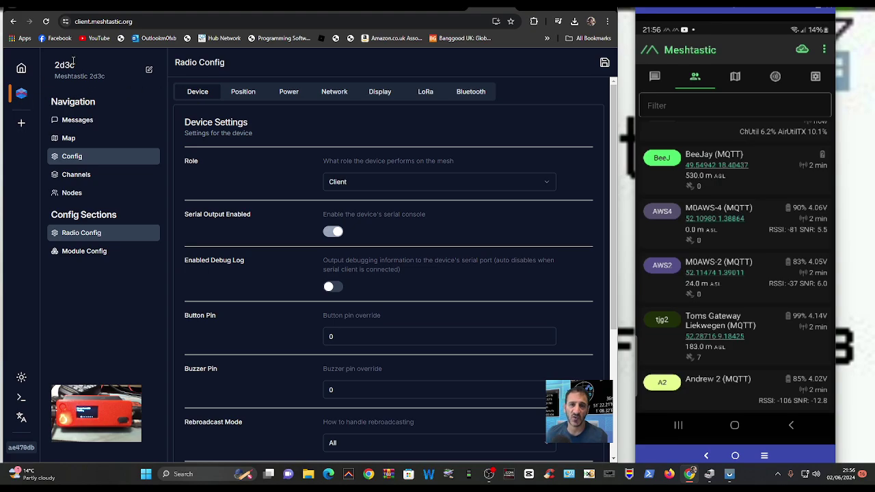
{"action": "left_click", "coordinate": [149, 69]}
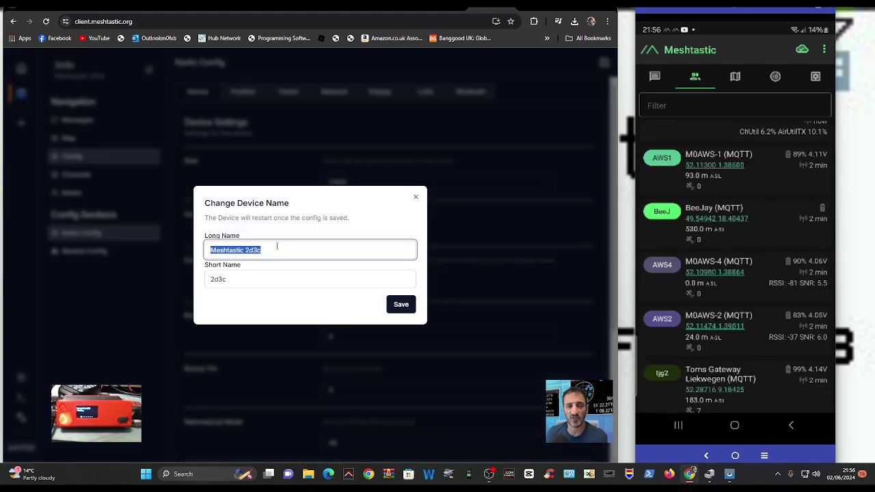
{"action": "key", "text": "BackSpace"}
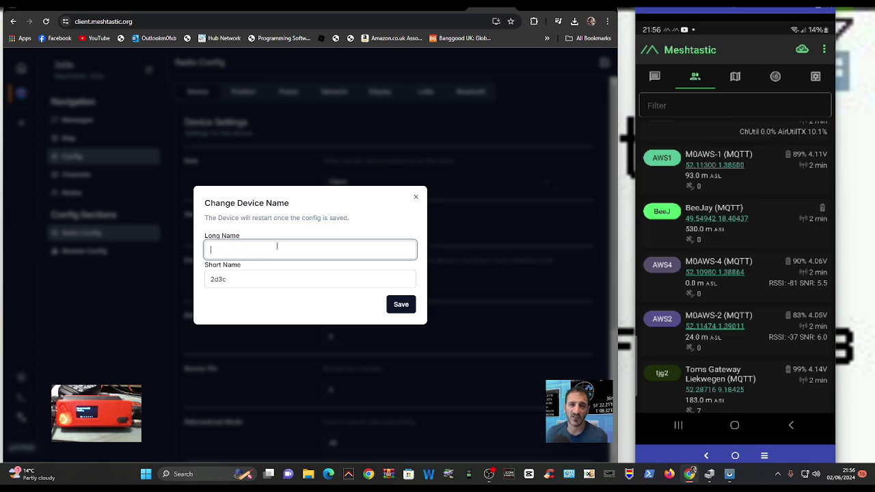
{"action": "type", "text": "M0FXB H"}
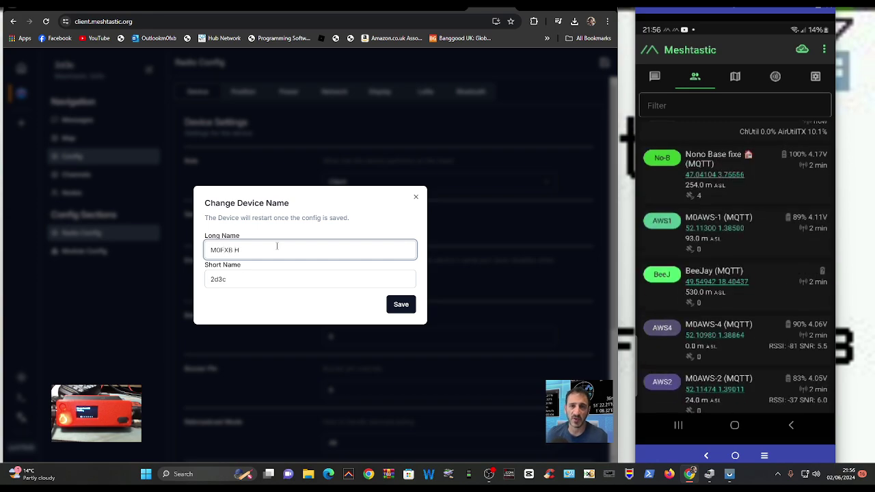
{"action": "type", "text": "amTe"}
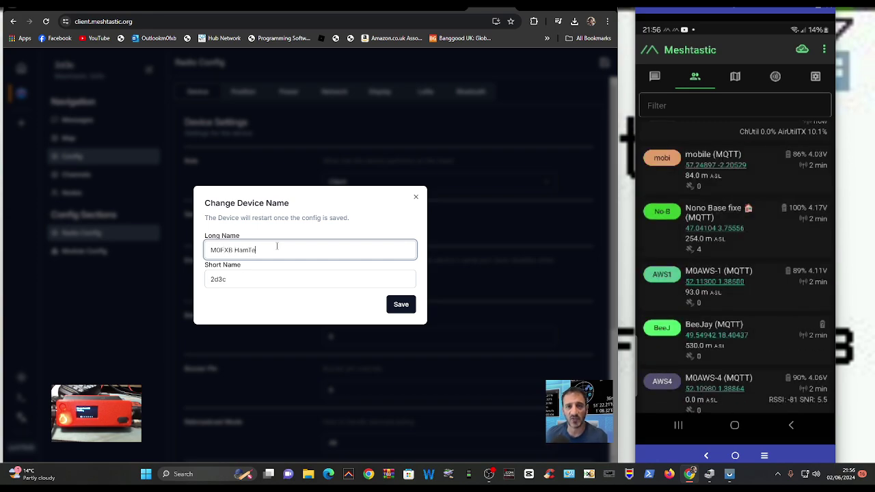
{"action": "type", "text": "ch"}
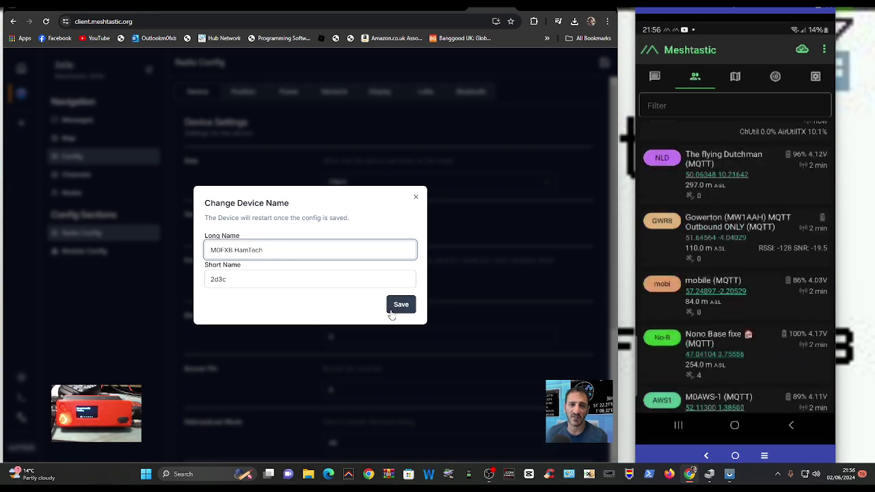
{"action": "left_click", "coordinate": [238, 279]}
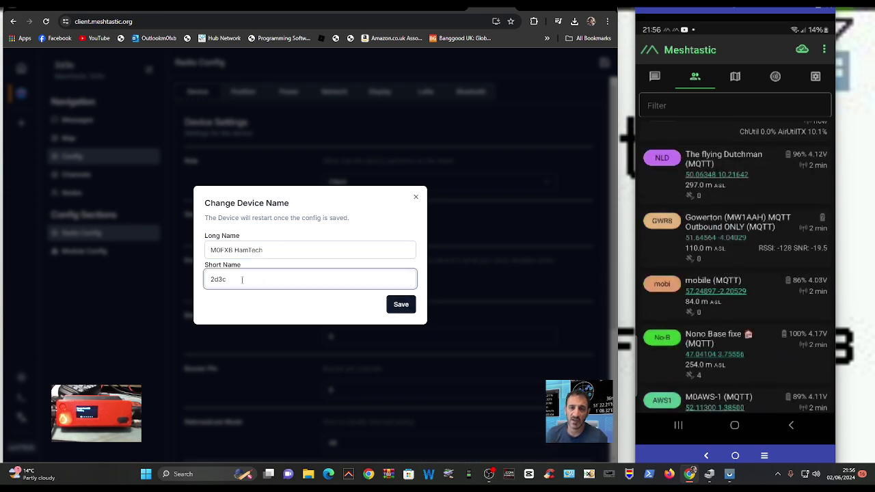
{"action": "key", "text": "BackSpace"}
{"action": "key", "text": "BackSpace"}
{"action": "key", "text": "BackSpace"}
{"action": "key", "text": "BackSpace"}
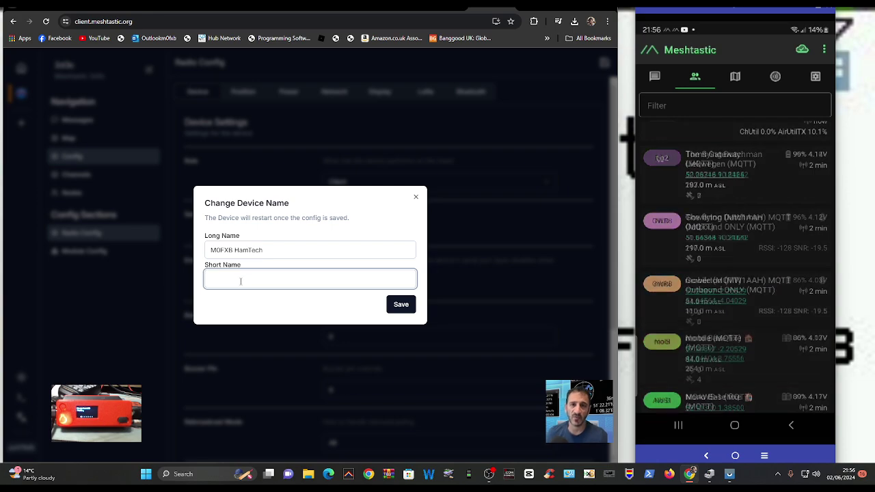
{"action": "type", "text": "M0FX"}
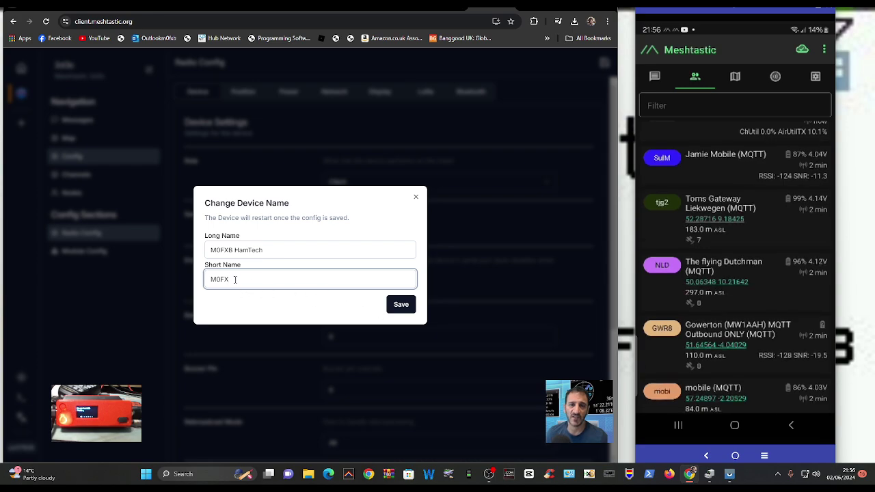
{"action": "left_click", "coordinate": [401, 305]}
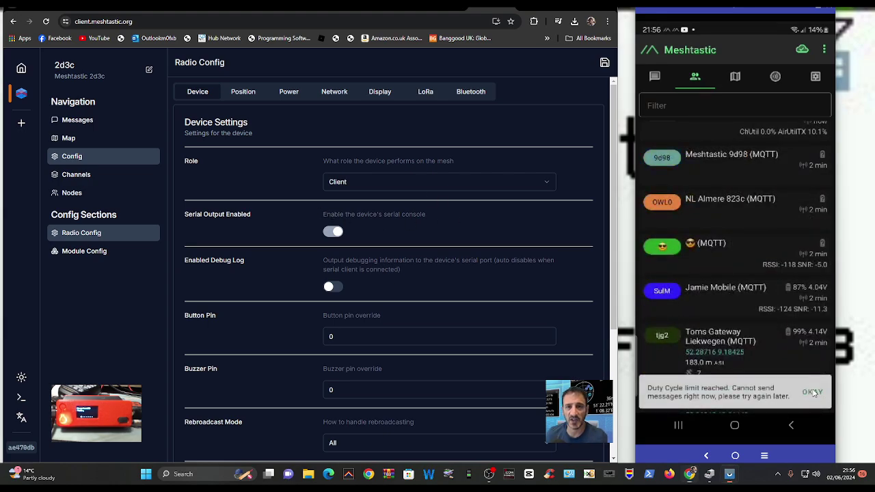
Dismiss the phone's duty cycle warning and send 'HI' on the Primary channel.
{"action": "left_click", "coordinate": [812, 392]}
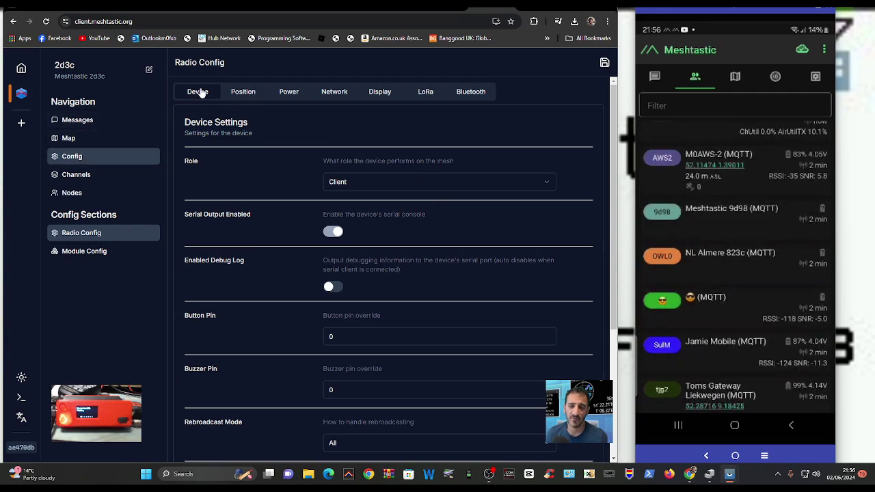
{"action": "left_click", "coordinate": [78, 120]}
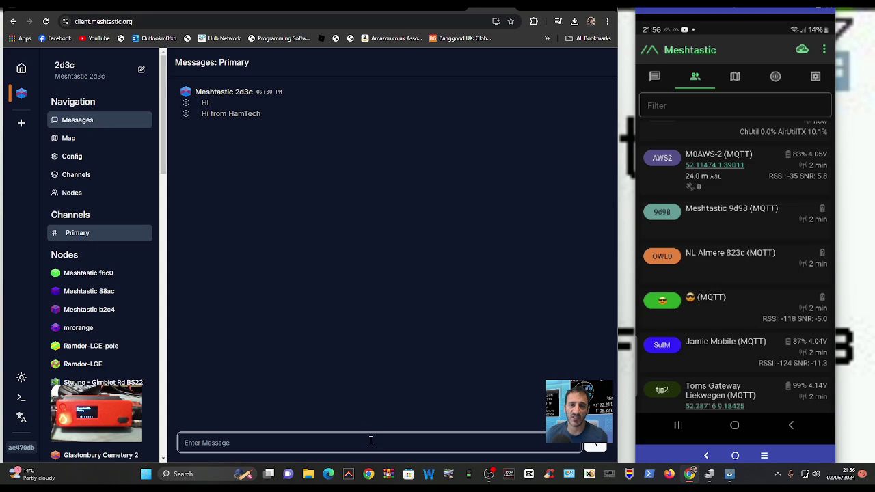
{"action": "type", "text": "HI"}
{"action": "key", "text": "Return"}
{"action": "left_click", "coordinate": [69, 138]}
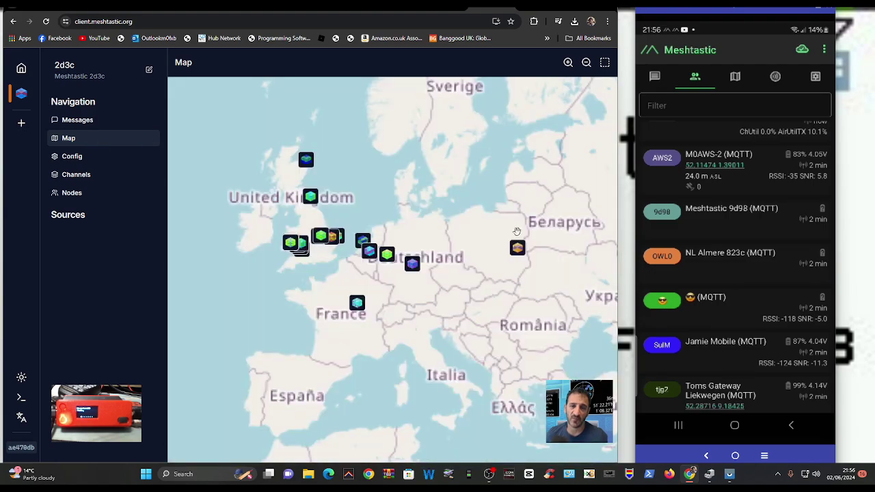
{"action": "scroll", "coordinate": [448, 286], "scroll_direction": "up", "scroll_amount": 3}
{"action": "scroll", "coordinate": [448, 286], "scroll_direction": "down", "scroll_amount": 2}
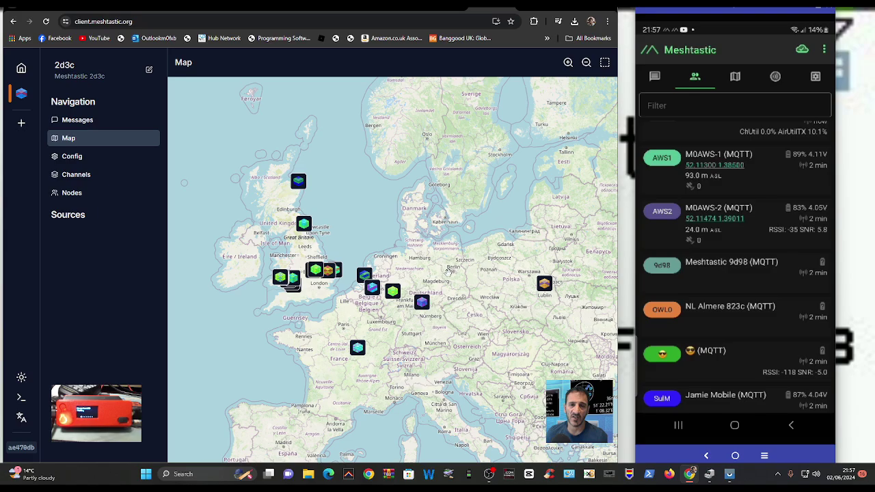
{"action": "scroll", "coordinate": [299, 266], "scroll_direction": "up", "scroll_amount": 1}
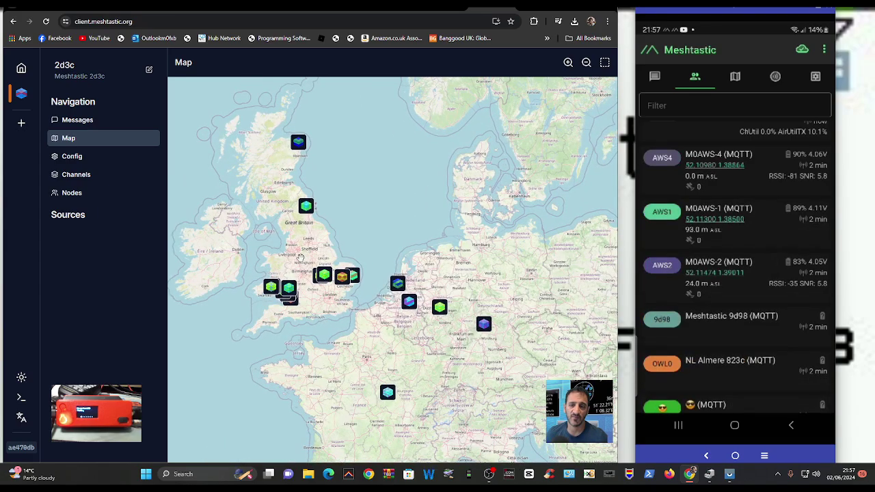
{"action": "left_click_drag", "start_coordinate": [299, 265], "coordinate": [414, 231]}
{"action": "scroll", "coordinate": [419, 261], "scroll_direction": "up", "scroll_amount": 1}
{"action": "scroll", "coordinate": [419, 261], "scroll_direction": "up", "scroll_amount": 3}
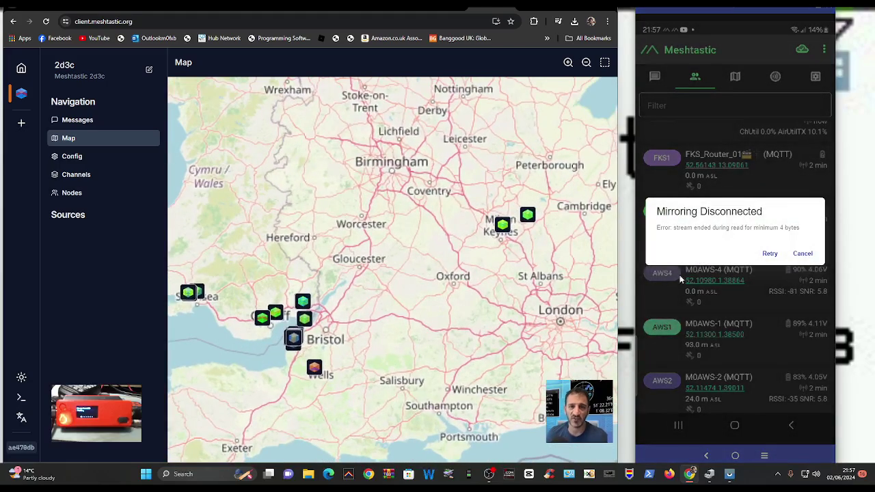
{"action": "left_click", "coordinate": [770, 254]}
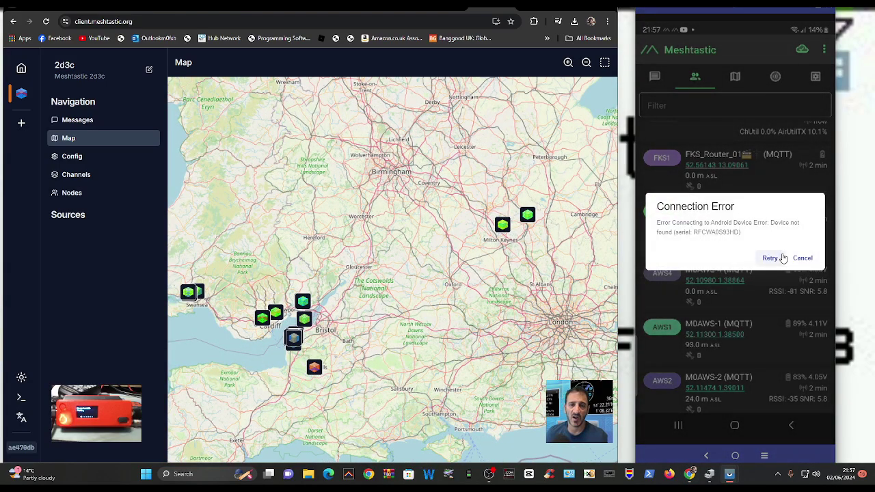
{"action": "left_click", "coordinate": [803, 259]}
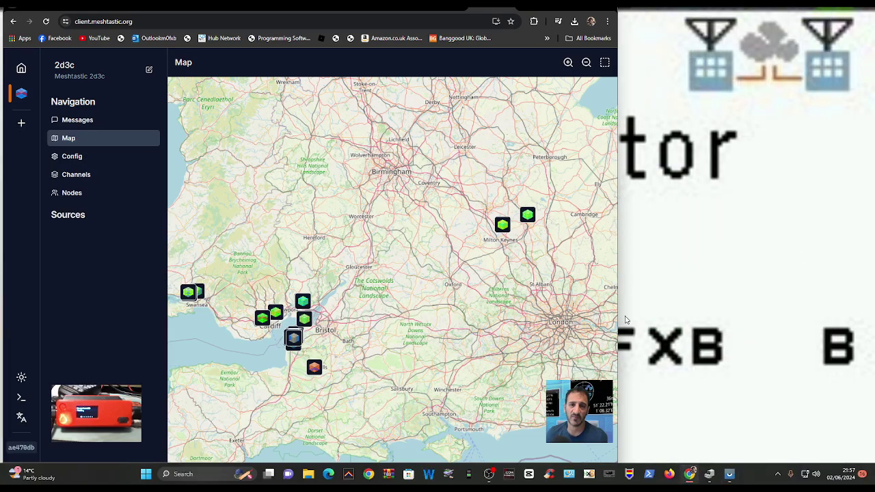
{"action": "left_click", "coordinate": [491, 476]}
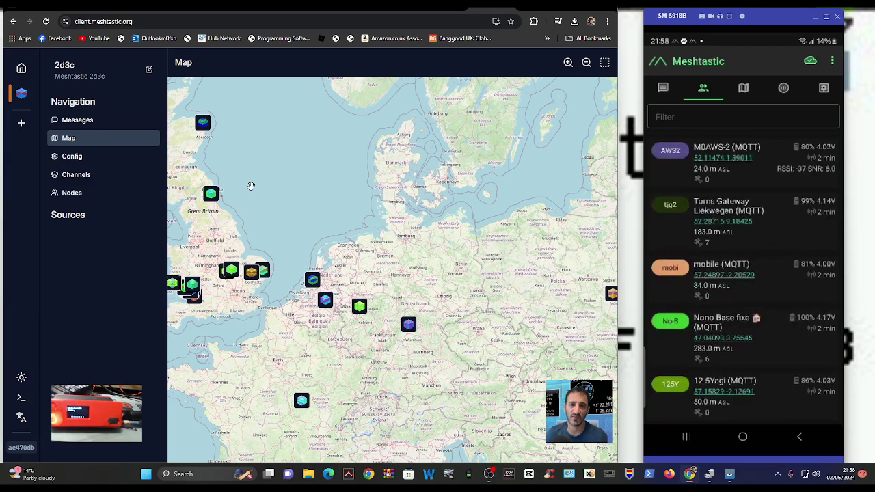
{"action": "left_click", "coordinate": [70, 158]}
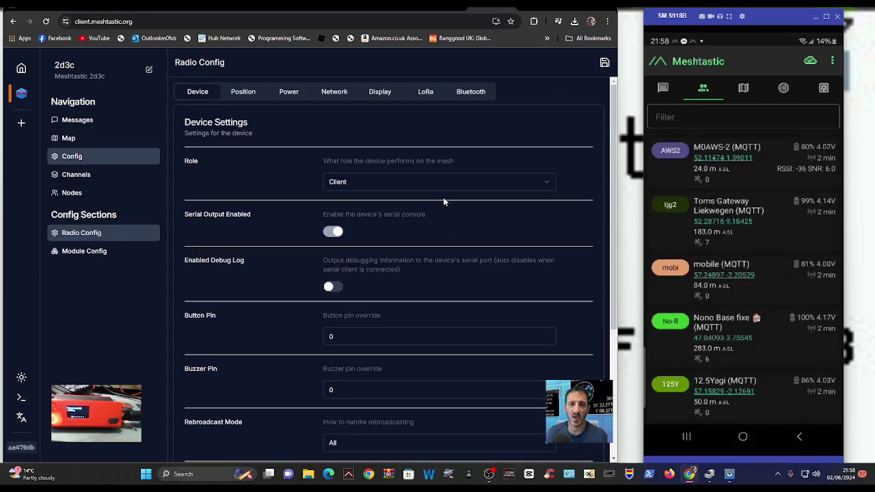
{"action": "scroll", "coordinate": [382, 195], "scroll_direction": "down", "scroll_amount": 1}
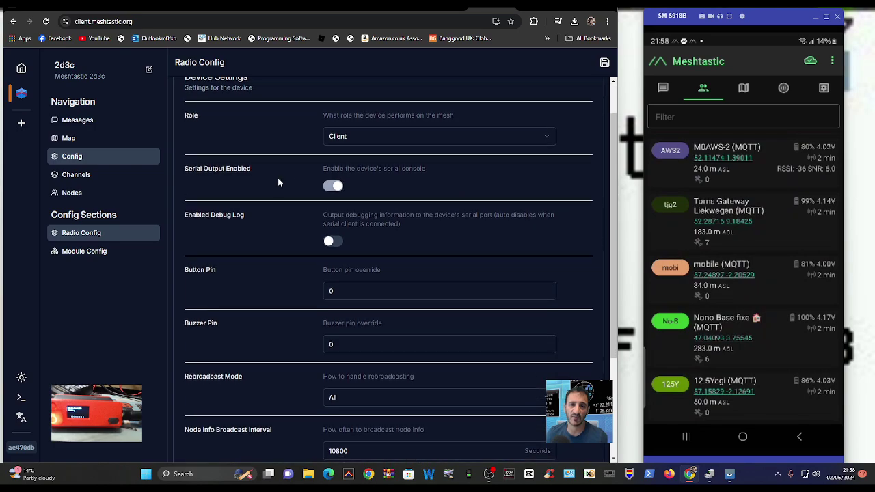
{"action": "scroll", "coordinate": [468, 189], "scroll_direction": "down", "scroll_amount": 1}
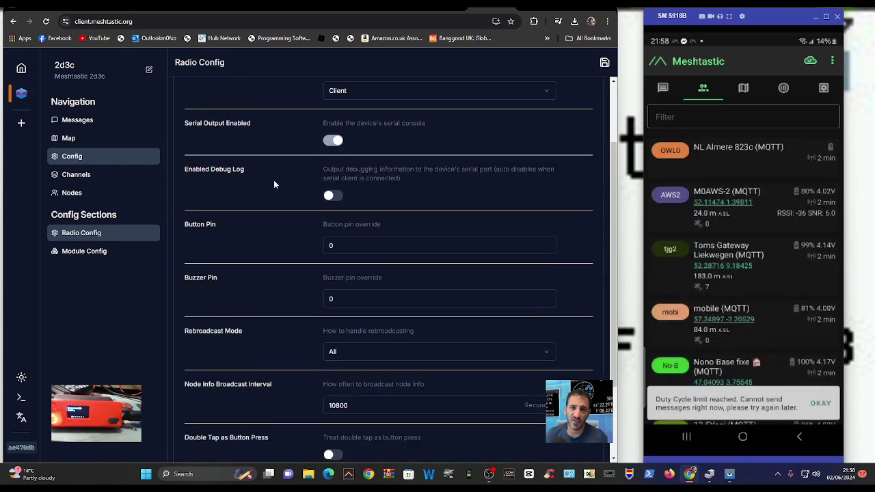
{"action": "scroll", "coordinate": [510, 188], "scroll_direction": "down", "scroll_amount": 2}
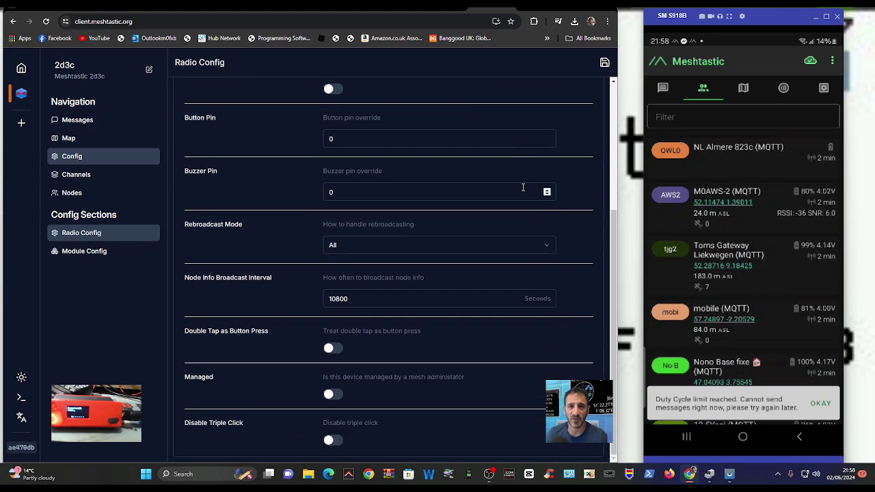
{"action": "scroll", "coordinate": [506, 182], "scroll_direction": "up", "scroll_amount": 5}
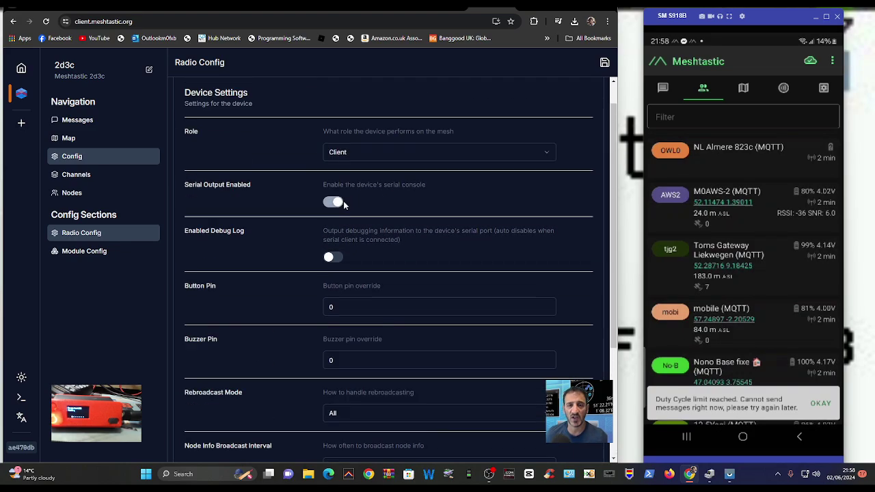
Submit the Primary channel with Uplink Enabled and Downlink Enabled both switched on.
{"action": "left_click", "coordinate": [122, 174]}
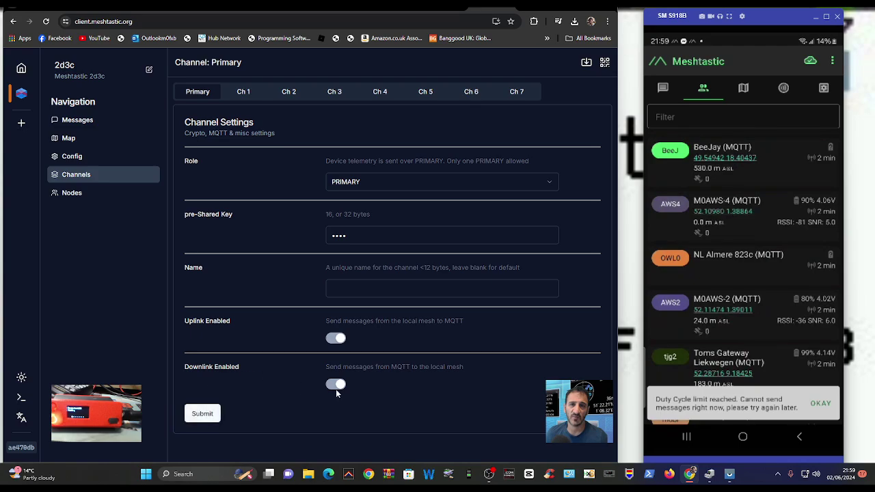
{"action": "left_click", "coordinate": [212, 413]}
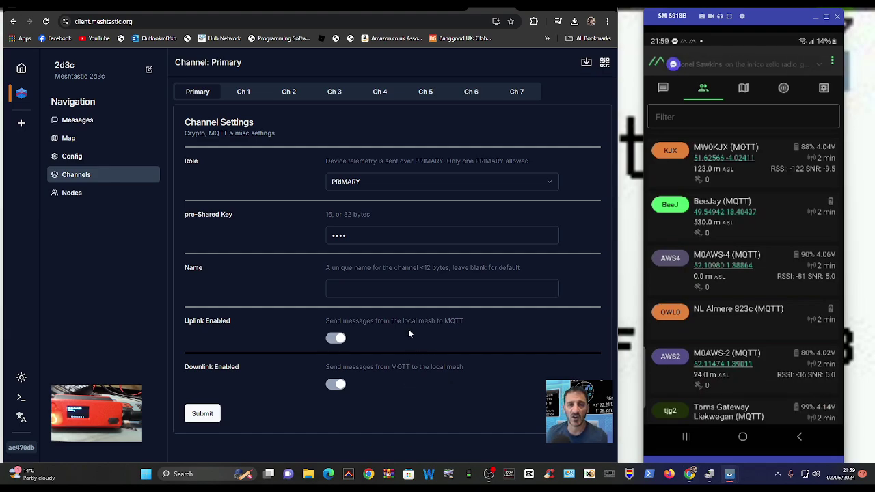
View the node table, then return to the Primary channel chat with the HI messages.
{"action": "left_click", "coordinate": [70, 193]}
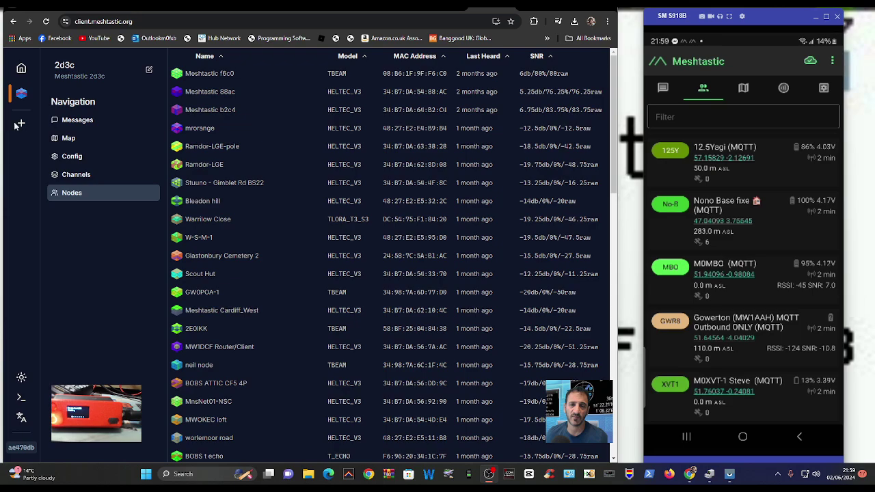
{"action": "left_click", "coordinate": [82, 122]}
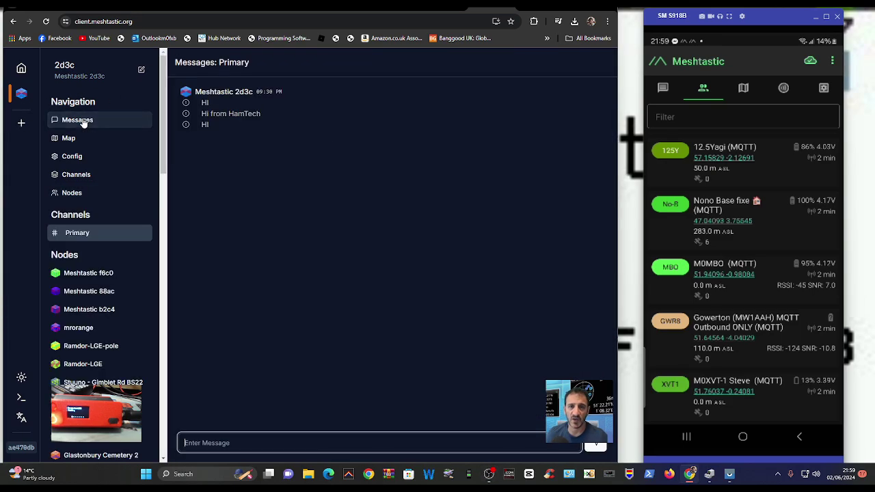
{"action": "left_click", "coordinate": [540, 137]}
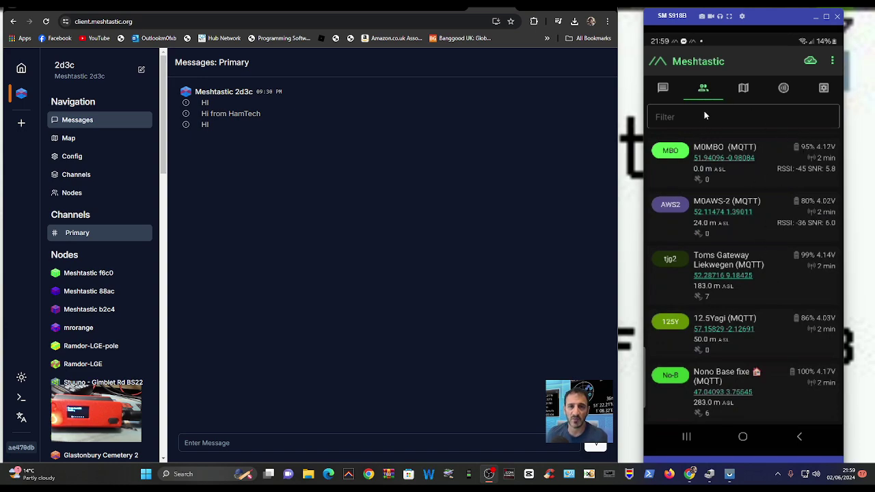
On the phone, browse the Messages, Nodes, Map and LongFast channel tabs.
{"action": "left_click", "coordinate": [663, 90]}
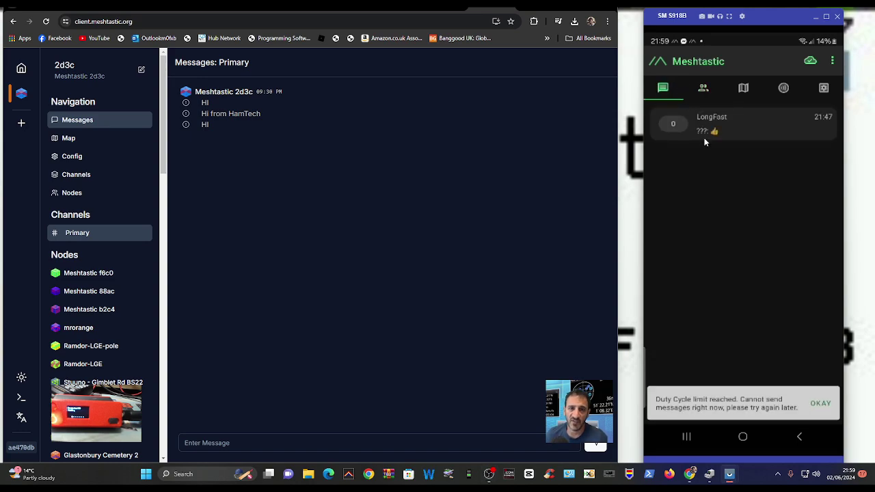
{"action": "left_click", "coordinate": [702, 94]}
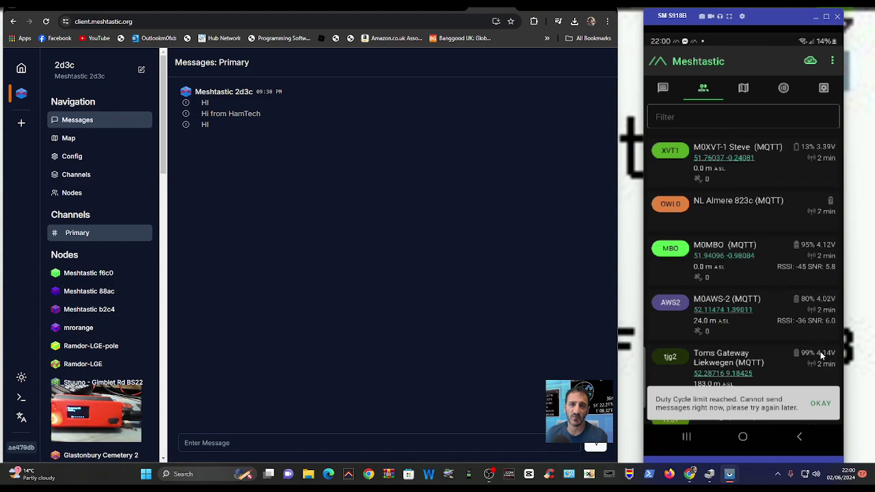
{"action": "left_click", "coordinate": [746, 88]}
{"action": "left_click", "coordinate": [784, 88]}
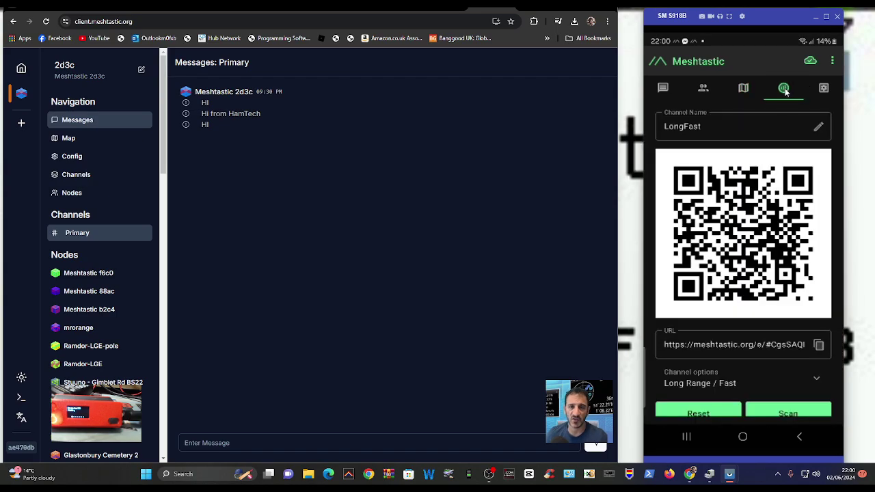
Open the node's Radio configuration from the overflow menu and go into MQTT settings.
{"action": "left_click", "coordinate": [833, 62]}
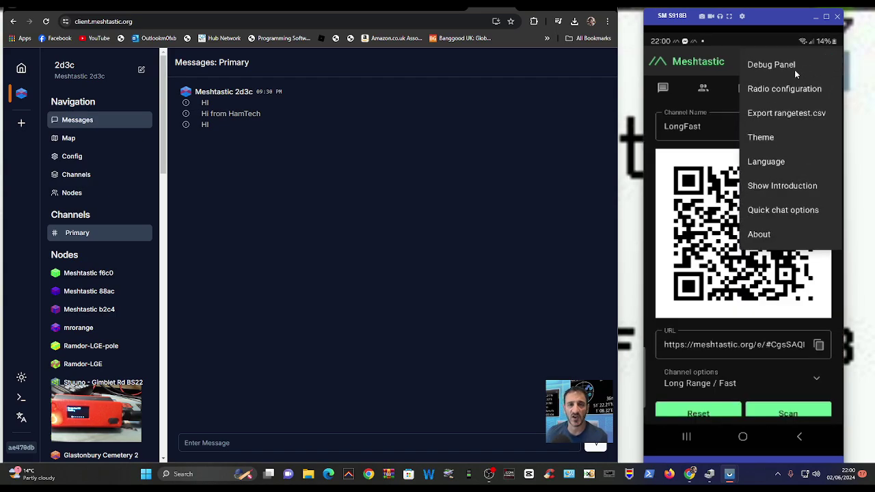
{"action": "left_click", "coordinate": [796, 93]}
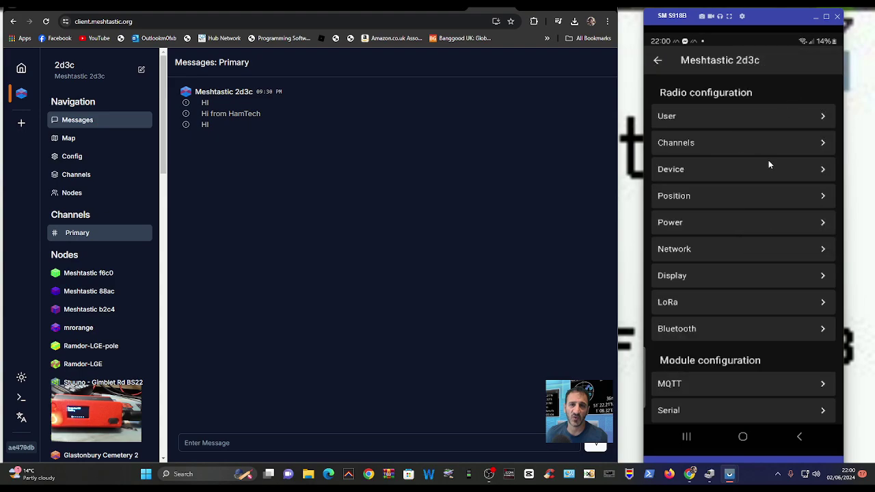
{"action": "scroll", "coordinate": [735, 239], "scroll_direction": "down", "scroll_amount": 3}
{"action": "left_click", "coordinate": [722, 230]}
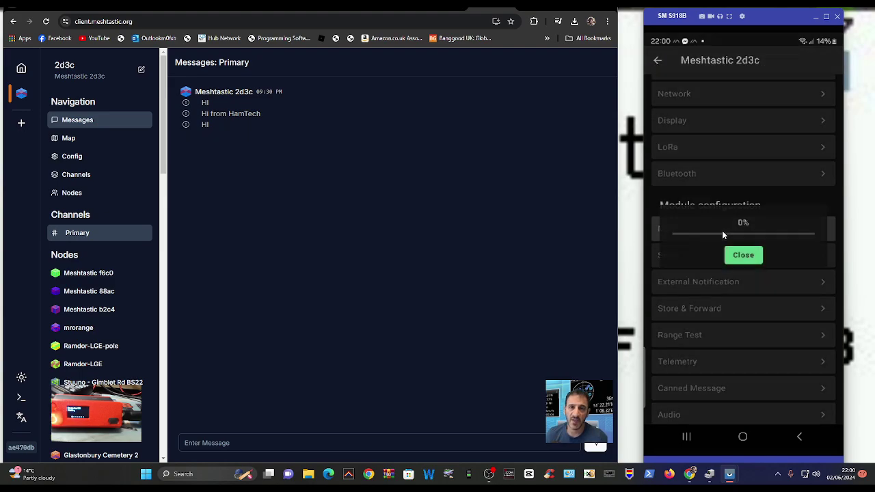
{"action": "scroll", "coordinate": [764, 168], "scroll_direction": "down", "scroll_amount": 1}
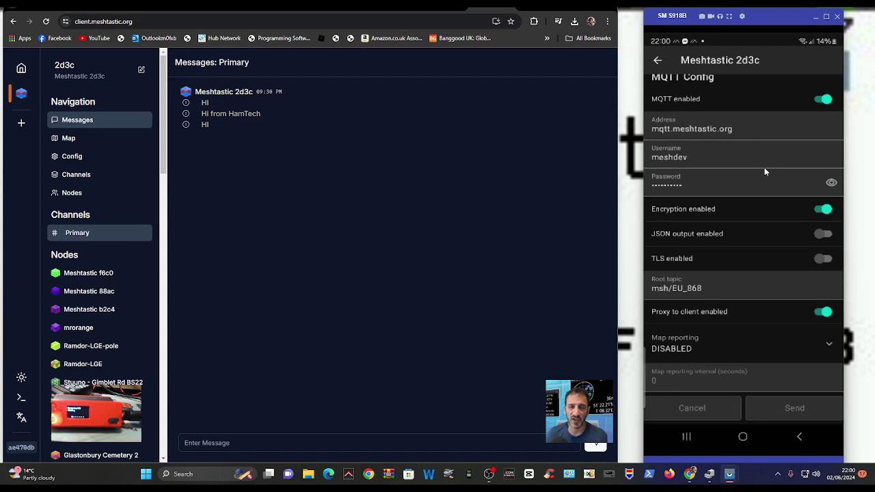
{"action": "scroll", "coordinate": [767, 167], "scroll_direction": "up", "scroll_amount": 1}
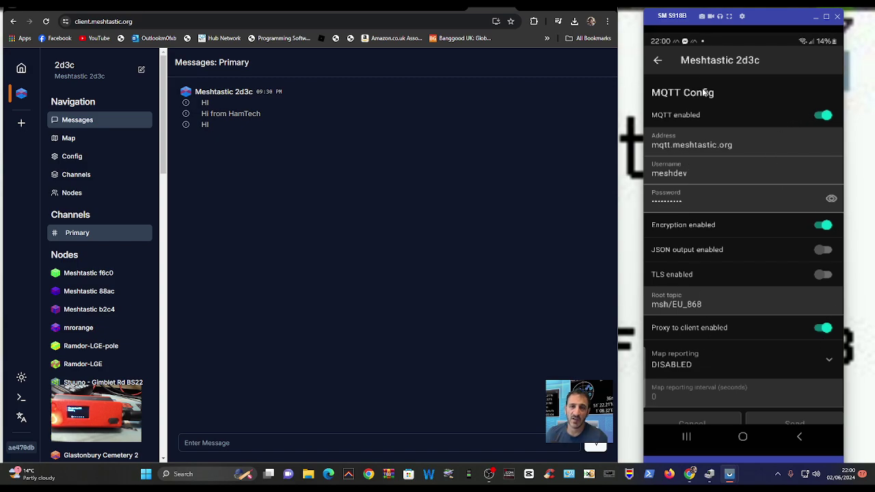
{"action": "left_click", "coordinate": [658, 61]}
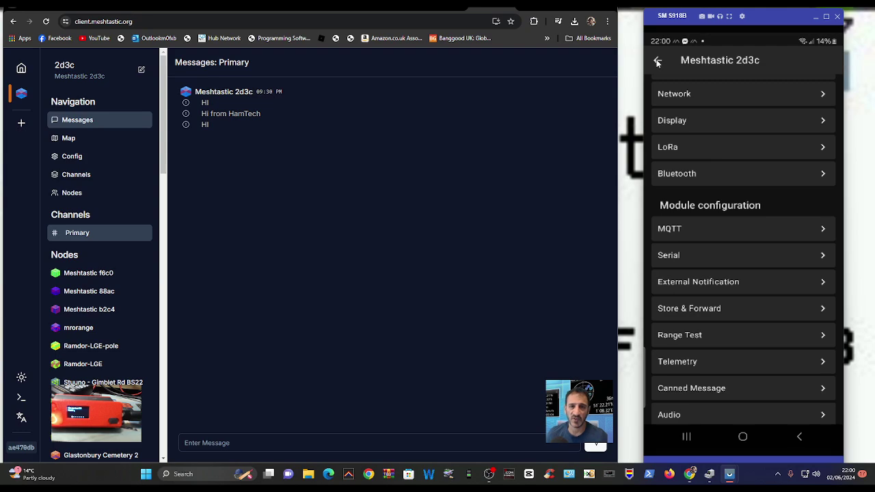
{"action": "left_click", "coordinate": [696, 97]}
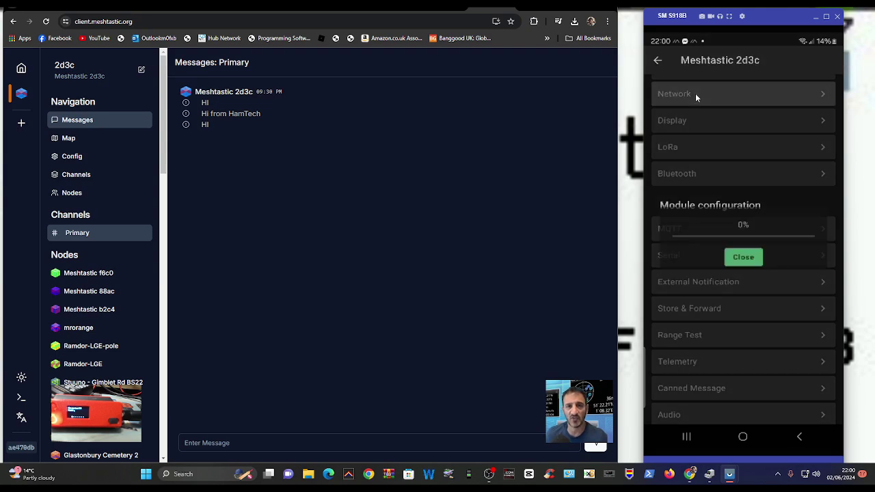
{"action": "scroll", "coordinate": [739, 142], "scroll_direction": "down", "scroll_amount": 1}
{"action": "scroll", "coordinate": [750, 163], "scroll_direction": "up", "scroll_amount": 1}
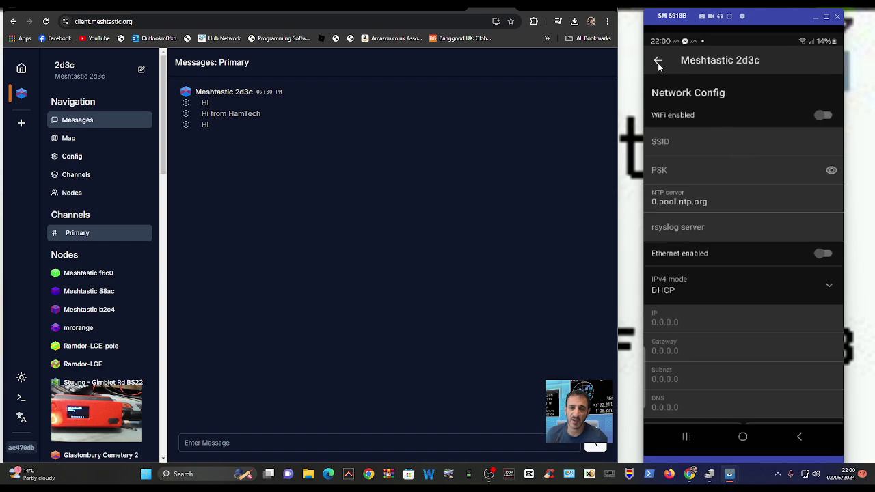
{"action": "left_click", "coordinate": [658, 62]}
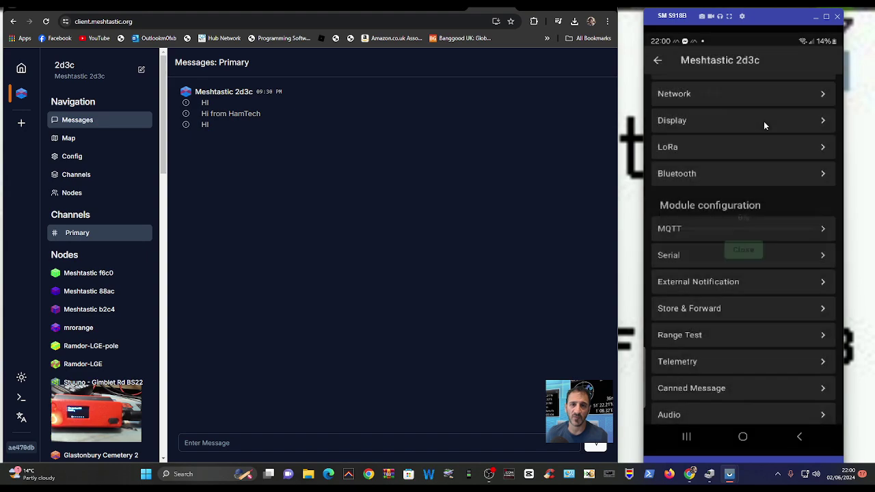
{"action": "scroll", "coordinate": [779, 128], "scroll_direction": "down", "scroll_amount": 1}
{"action": "scroll", "coordinate": [788, 160], "scroll_direction": "up", "scroll_amount": 1}
{"action": "left_click", "coordinate": [660, 62]}
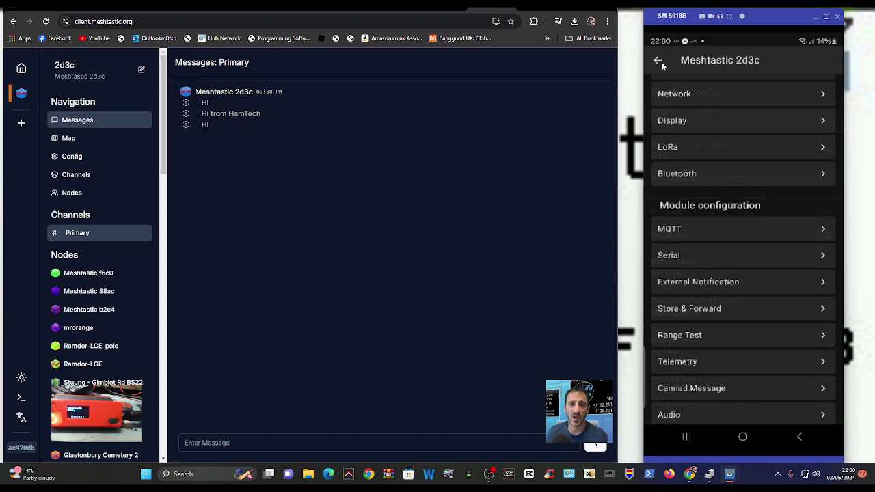
Review LoRa Config (LONG_FAST kept, EU_868, 869.525 MHz) and Bluetooth Config.
{"action": "left_click", "coordinate": [732, 152]}
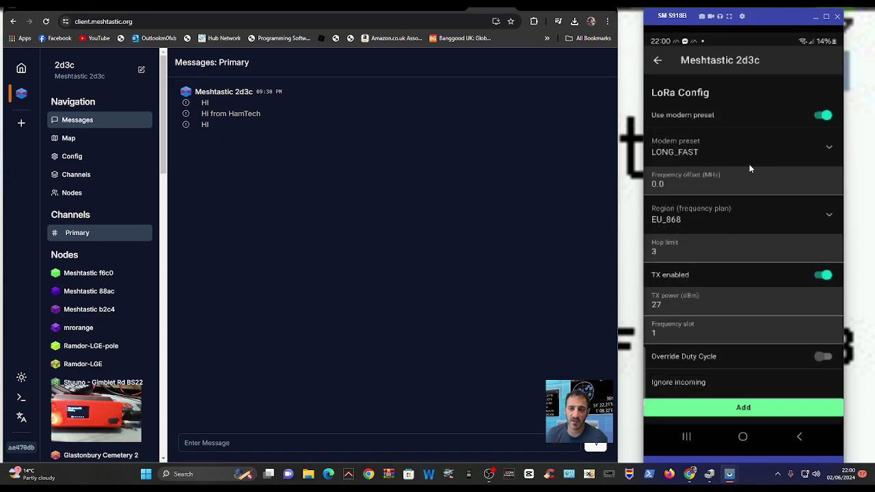
{"action": "left_click", "coordinate": [828, 147]}
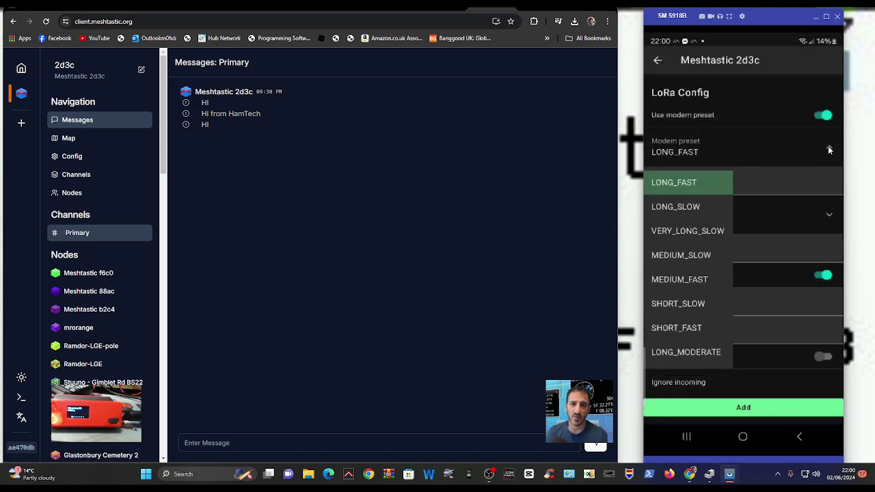
{"action": "left_click", "coordinate": [774, 151]}
{"action": "scroll", "coordinate": [781, 181], "scroll_direction": "down", "scroll_amount": 2}
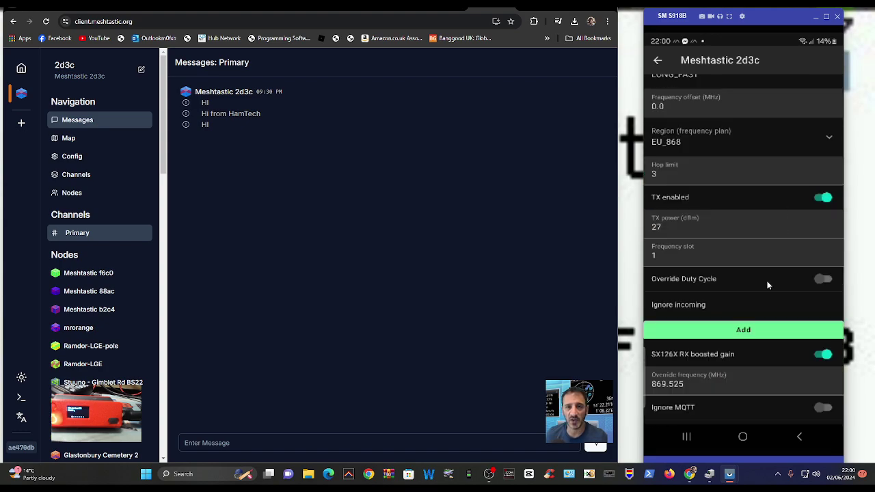
{"action": "scroll", "coordinate": [768, 314], "scroll_direction": "down", "scroll_amount": 1}
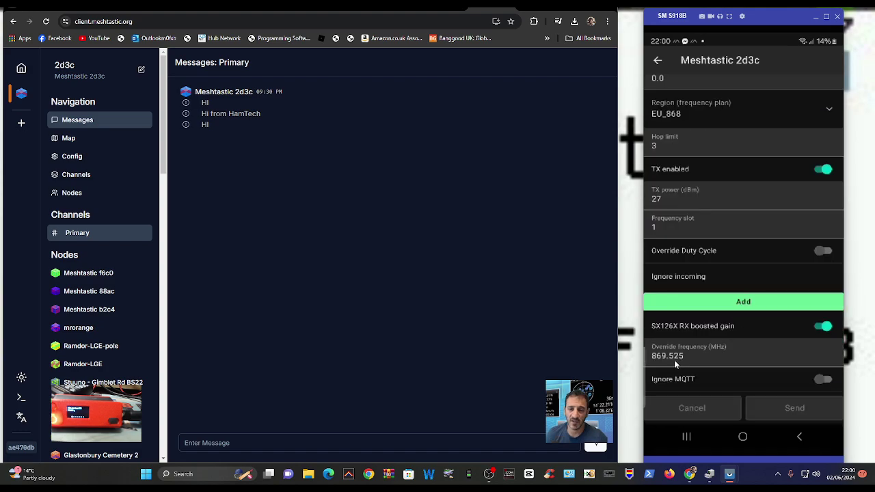
{"action": "scroll", "coordinate": [760, 310], "scroll_direction": "up", "scroll_amount": 5}
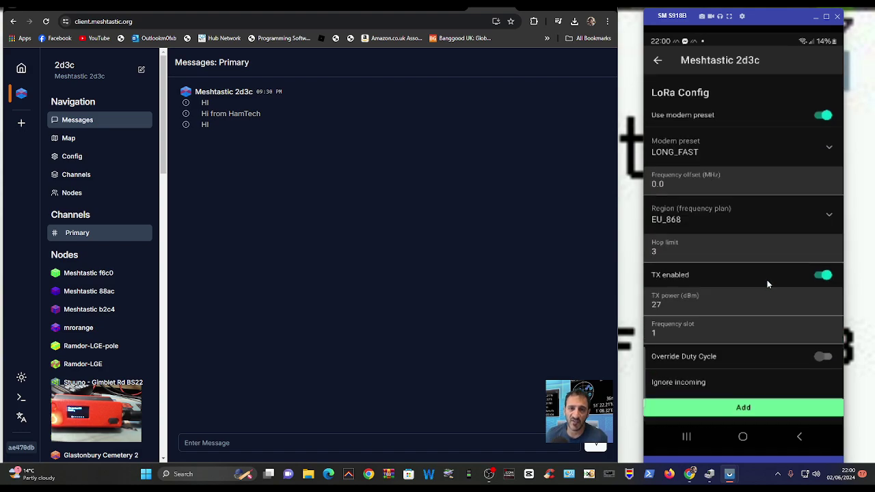
{"action": "left_click", "coordinate": [658, 61]}
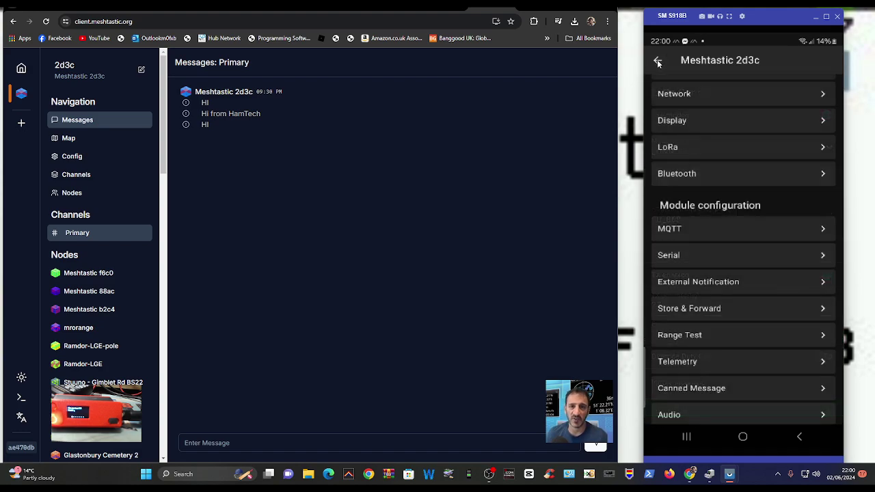
{"action": "left_click", "coordinate": [704, 177]}
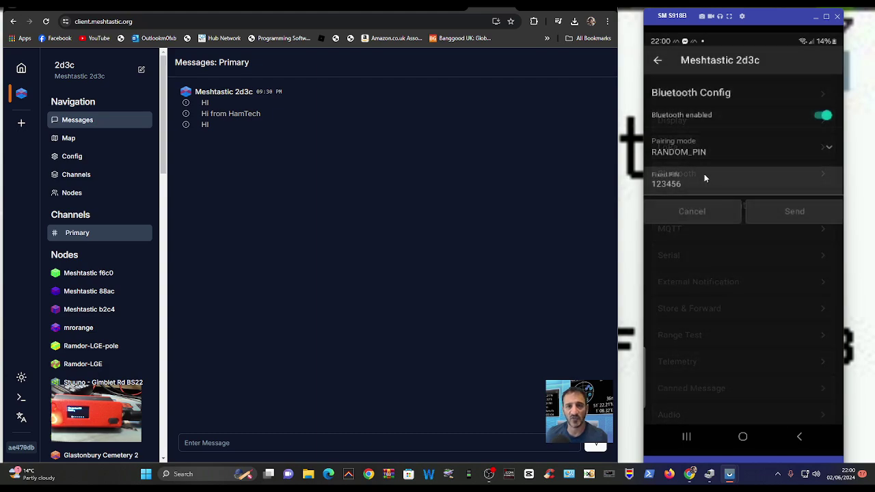
{"action": "left_click", "coordinate": [658, 63]}
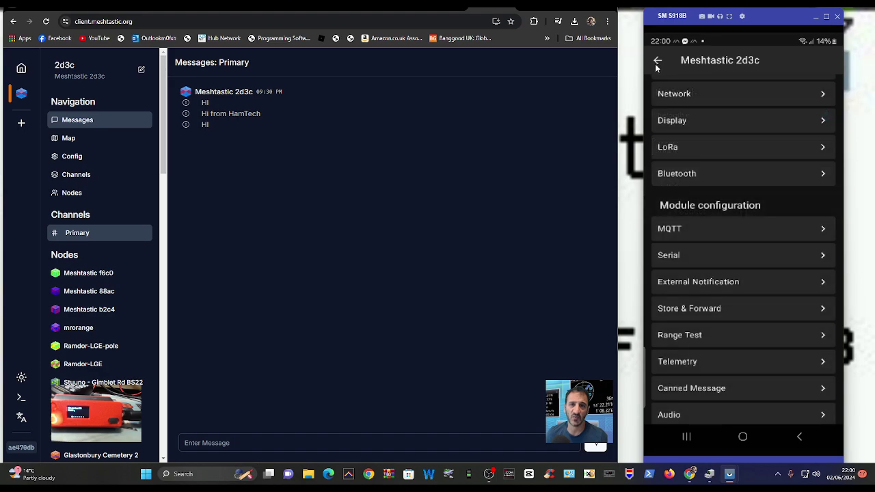
Check Serial Config (serial and echo enabled, BAUD_DEFAULT), then reopen MQTT Config.
{"action": "left_click", "coordinate": [751, 255]}
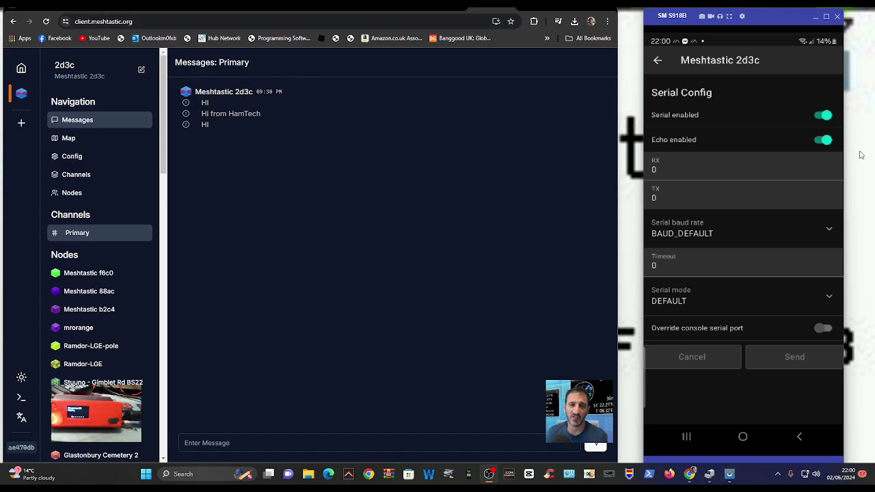
{"action": "left_click", "coordinate": [658, 60]}
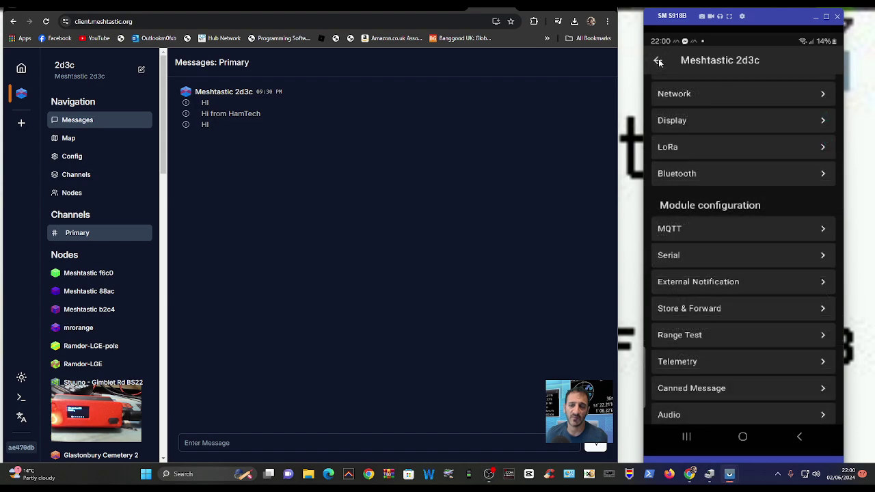
{"action": "scroll", "coordinate": [757, 284], "scroll_direction": "down", "scroll_amount": 5}
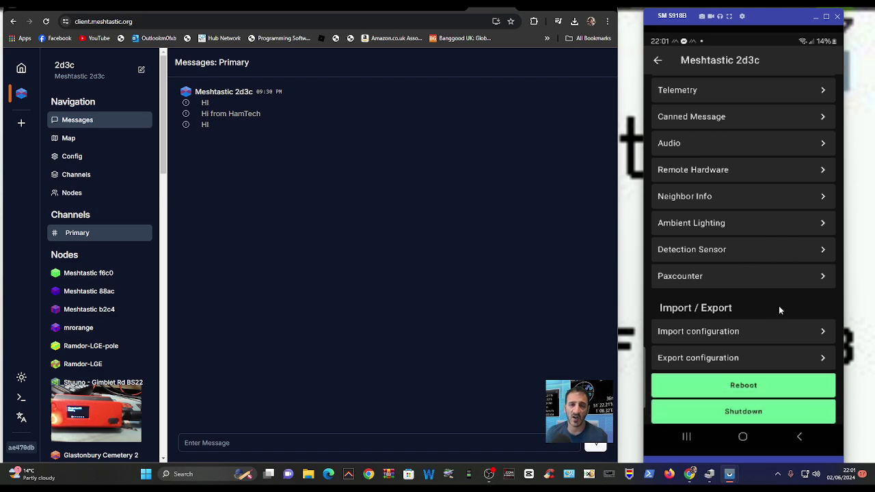
{"action": "scroll", "coordinate": [773, 301], "scroll_direction": "up", "scroll_amount": 3}
{"action": "scroll", "coordinate": [771, 299], "scroll_direction": "up", "scroll_amount": 4}
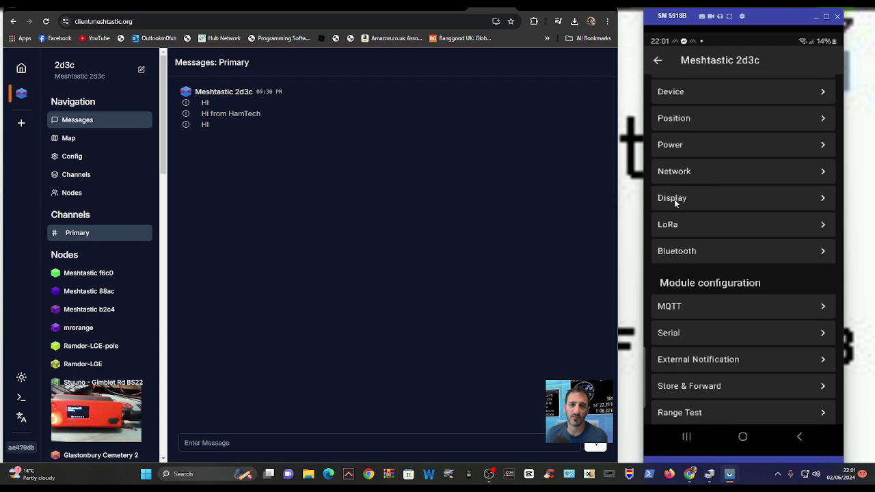
{"action": "left_click", "coordinate": [703, 305]}
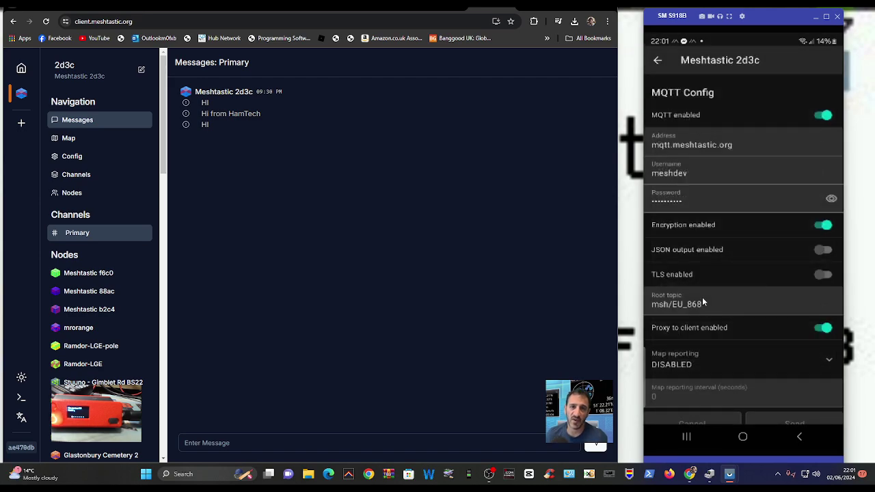
Switch MQTT off, then save the LongFast channel with uplink and downlink enabled.
{"action": "left_click", "coordinate": [826, 117]}
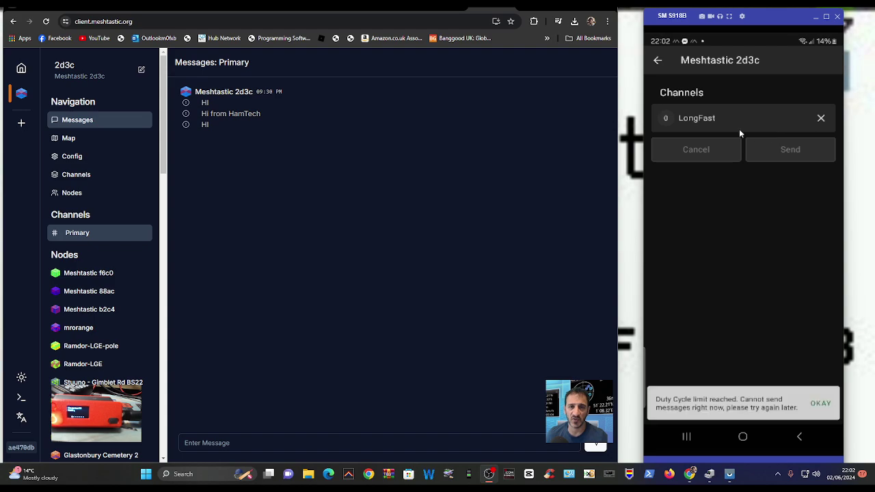
{"action": "left_click", "coordinate": [658, 61]}
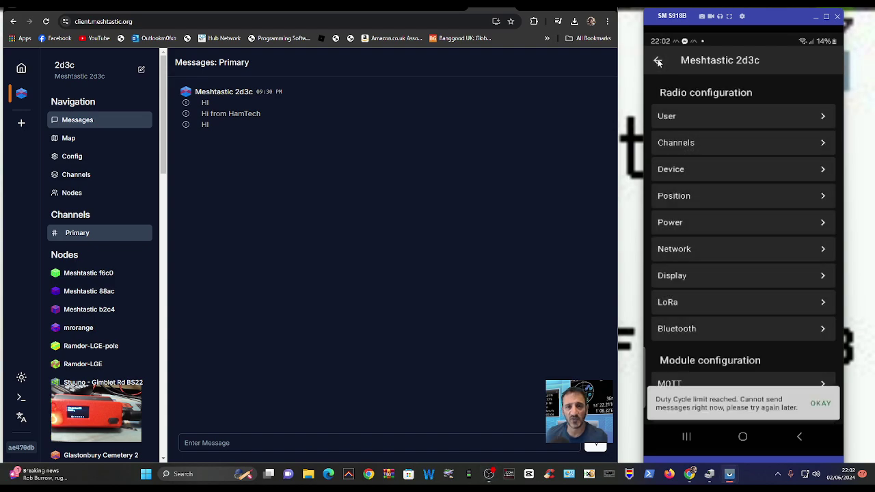
{"action": "left_click", "coordinate": [700, 145]}
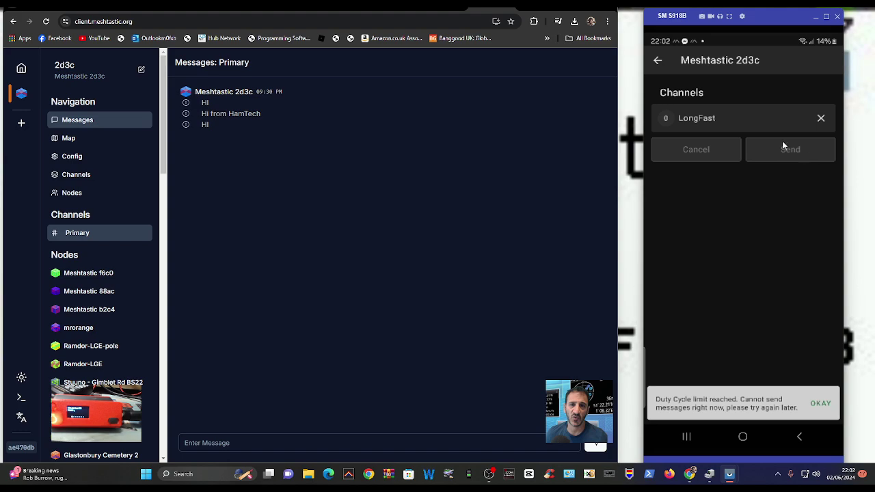
{"action": "left_click", "coordinate": [734, 117]}
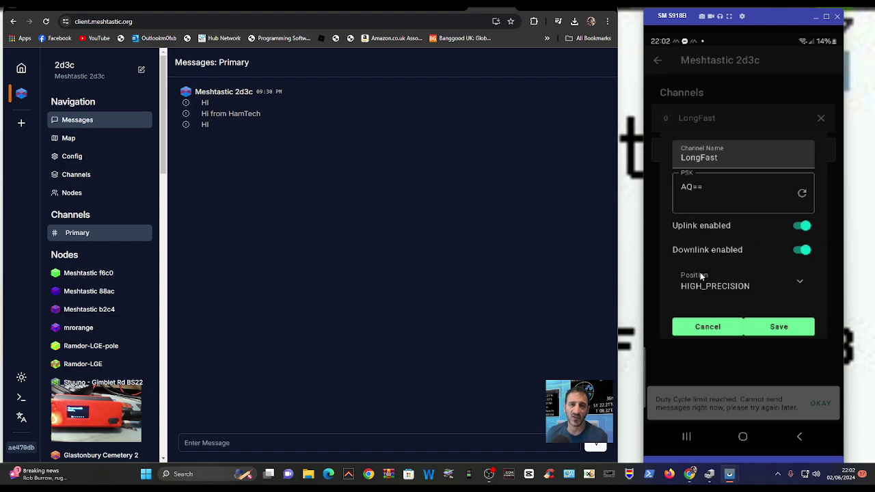
{"action": "left_click", "coordinate": [800, 330]}
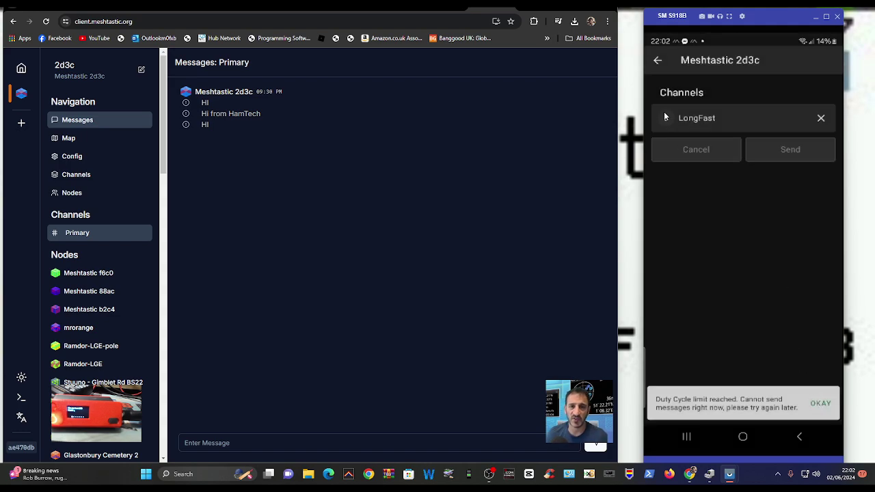
{"action": "left_click", "coordinate": [657, 61]}
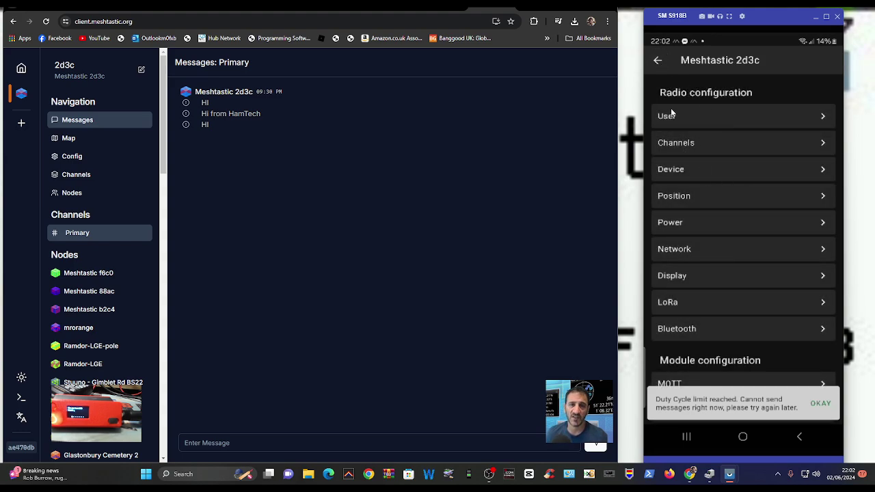
{"action": "left_click", "coordinate": [701, 251]}
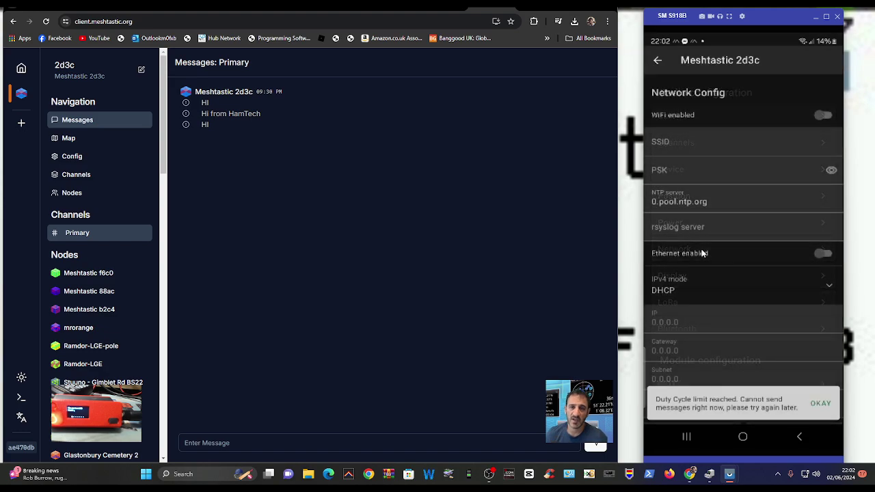
{"action": "scroll", "coordinate": [766, 279], "scroll_direction": "down", "scroll_amount": 1}
{"action": "scroll", "coordinate": [766, 283], "scroll_direction": "up", "scroll_amount": 1}
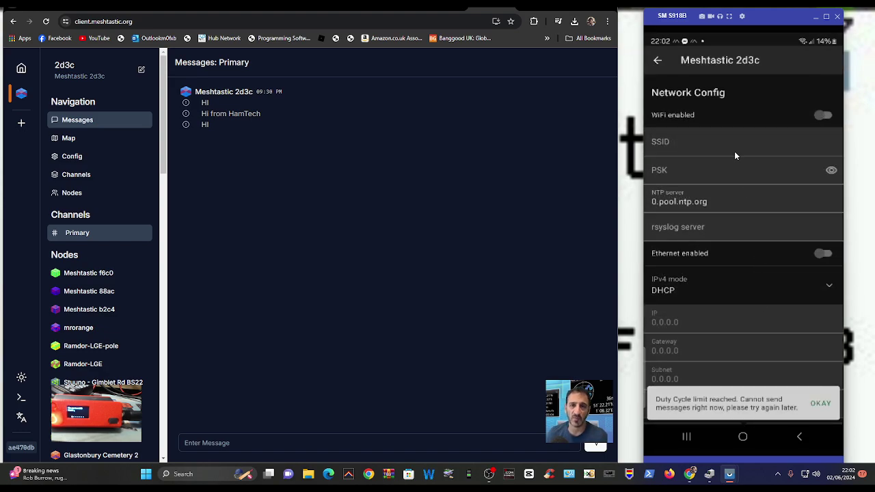
{"action": "left_click", "coordinate": [658, 61]}
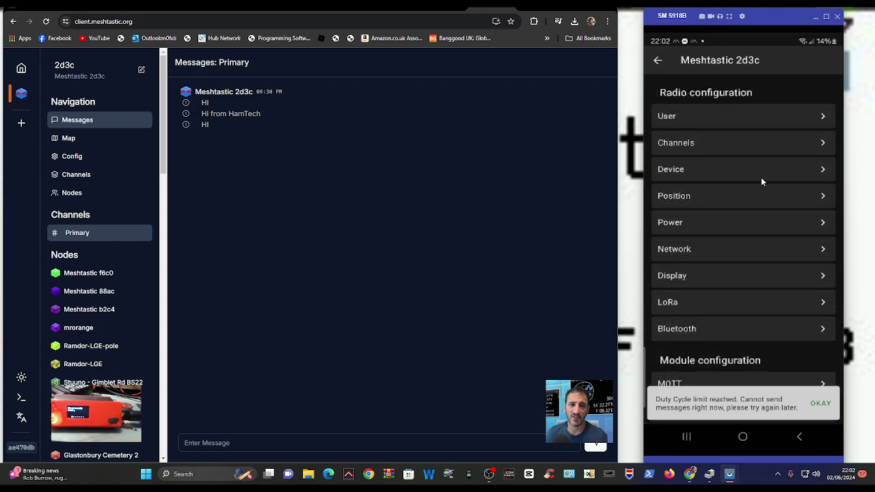
{"action": "left_click", "coordinate": [746, 196]}
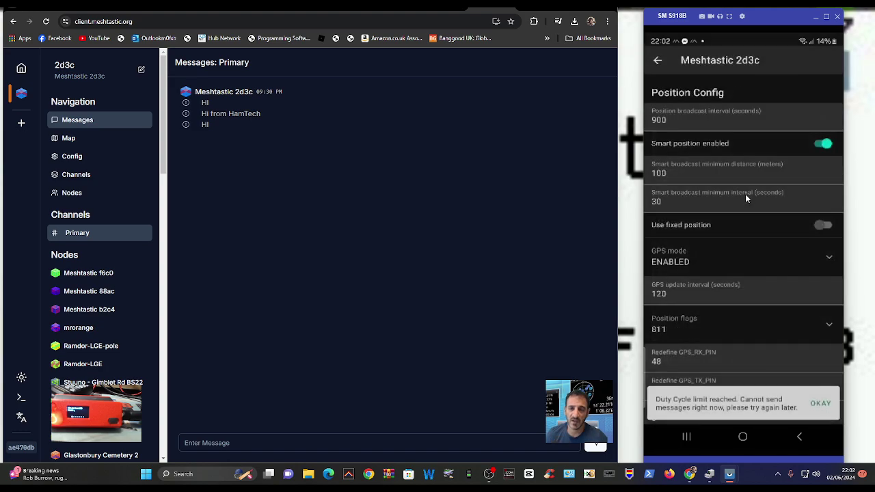
{"action": "scroll", "coordinate": [754, 216], "scroll_direction": "down", "scroll_amount": 1}
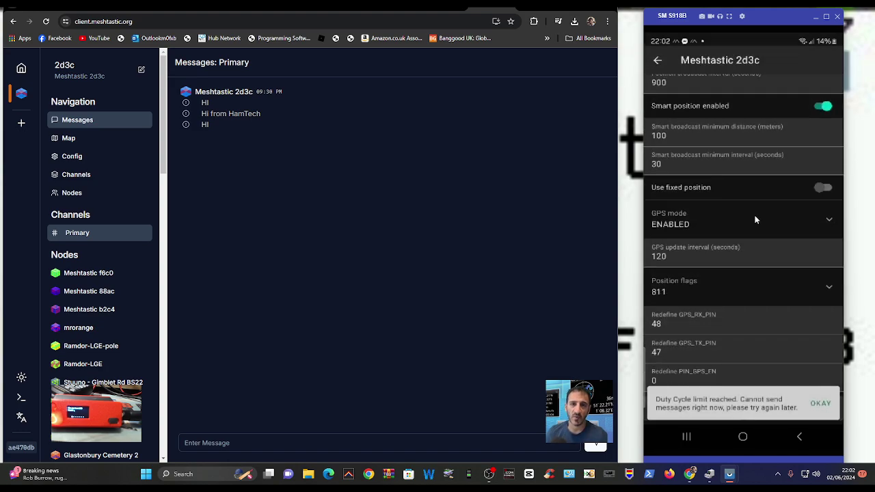
{"action": "left_click", "coordinate": [823, 403]}
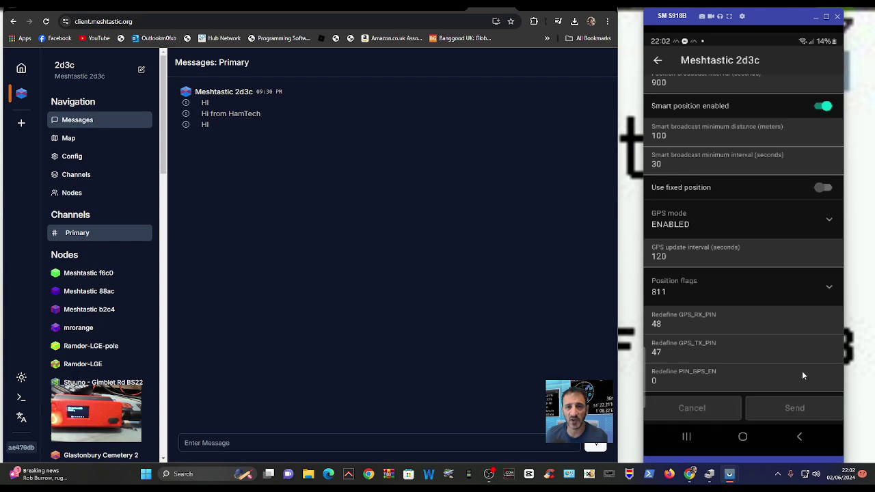
{"action": "scroll", "coordinate": [783, 314], "scroll_direction": "up", "scroll_amount": 1}
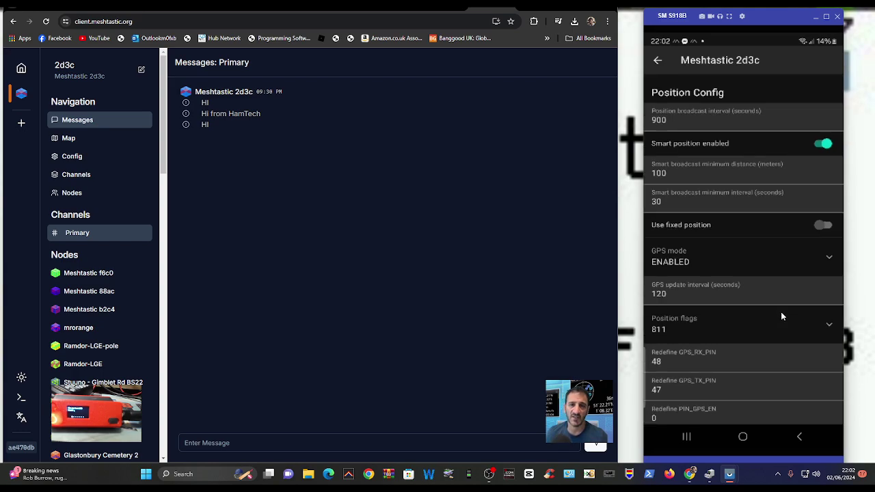
{"action": "scroll", "coordinate": [772, 294], "scroll_direction": "down", "scroll_amount": 1}
{"action": "scroll", "coordinate": [770, 301], "scroll_direction": "up", "scroll_amount": 1}
{"action": "scroll", "coordinate": [745, 292], "scroll_direction": "down", "scroll_amount": 1}
{"action": "left_click", "coordinate": [832, 220]}
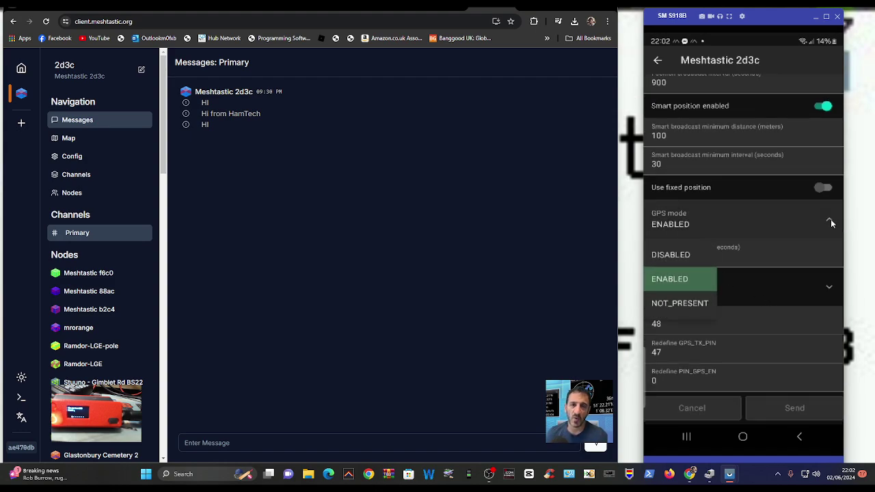
{"action": "left_click", "coordinate": [798, 219]}
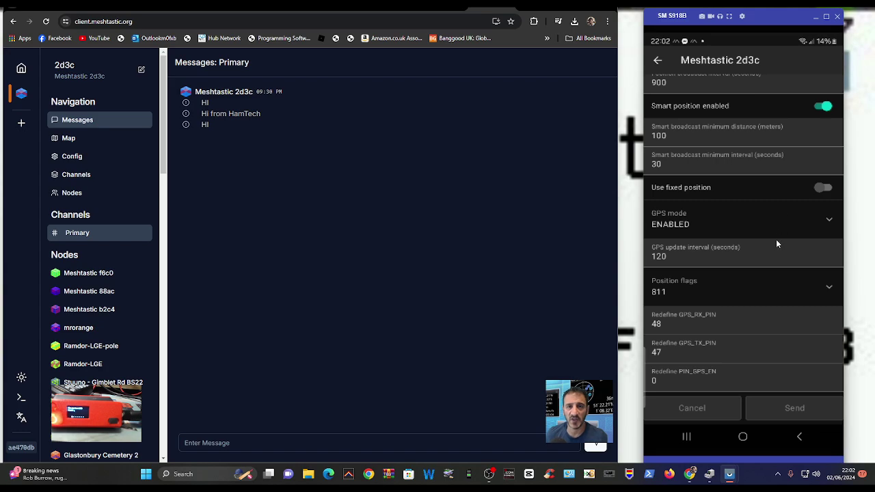
{"action": "scroll", "coordinate": [777, 240], "scroll_direction": "up", "scroll_amount": 1}
{"action": "left_click", "coordinate": [658, 61]}
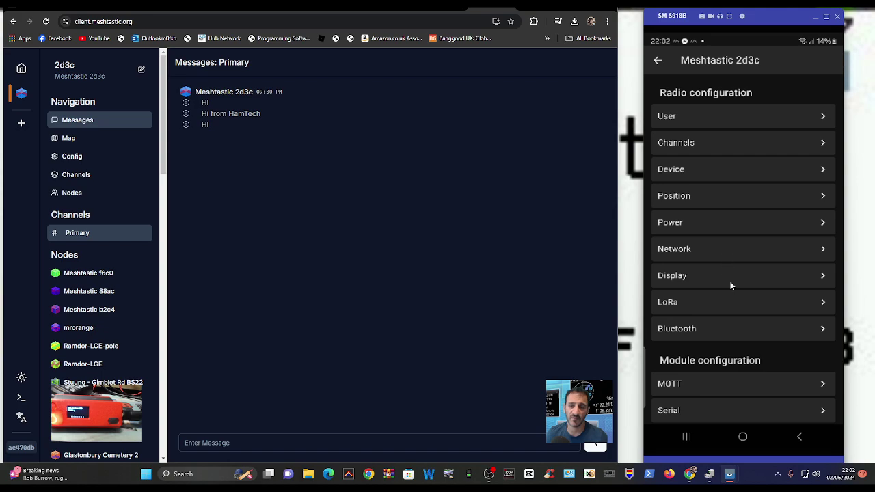
Turn MQTT enabled off, send it to the node, and close the Delivery confirmed dialog.
{"action": "left_click", "coordinate": [728, 390]}
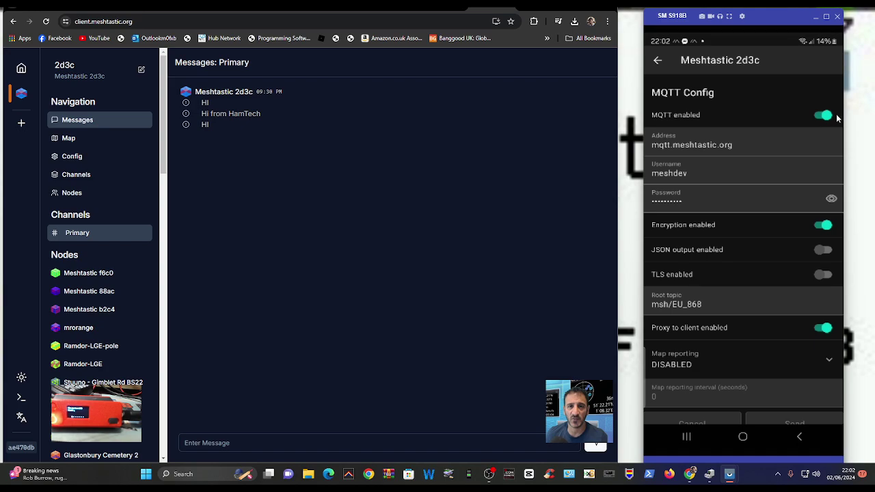
{"action": "left_click", "coordinate": [825, 116]}
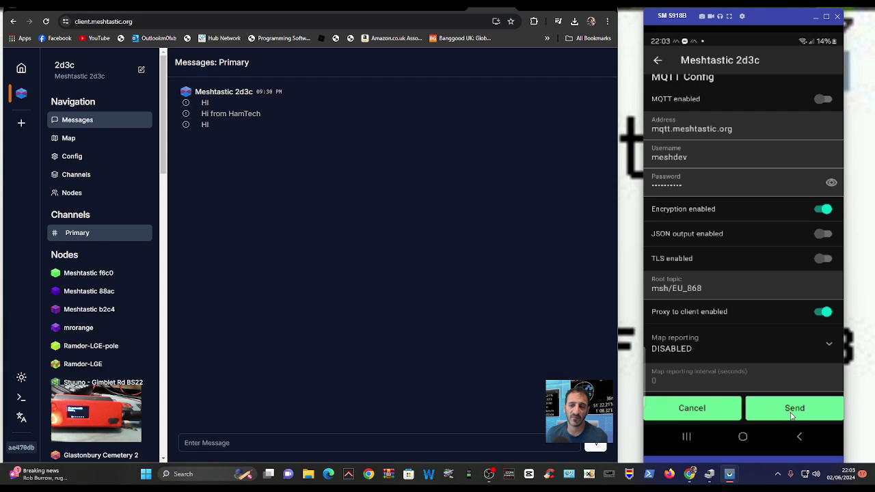
{"action": "left_click", "coordinate": [792, 410]}
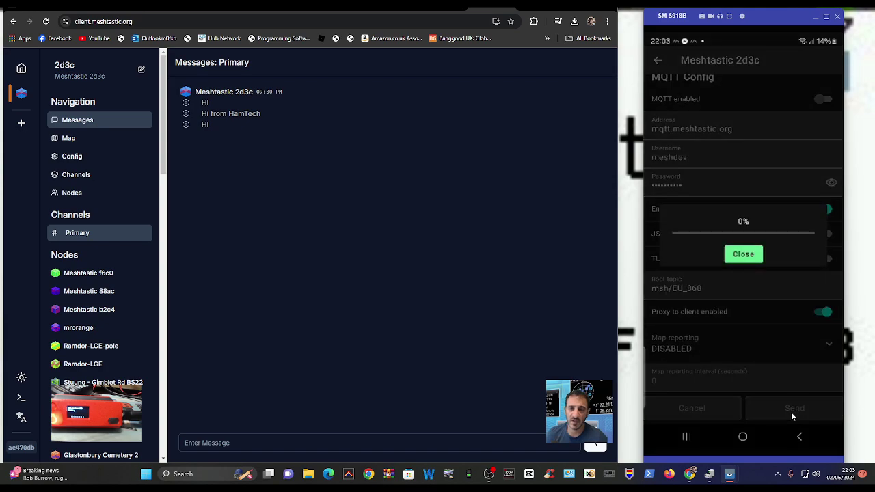
{"action": "left_click", "coordinate": [753, 252]}
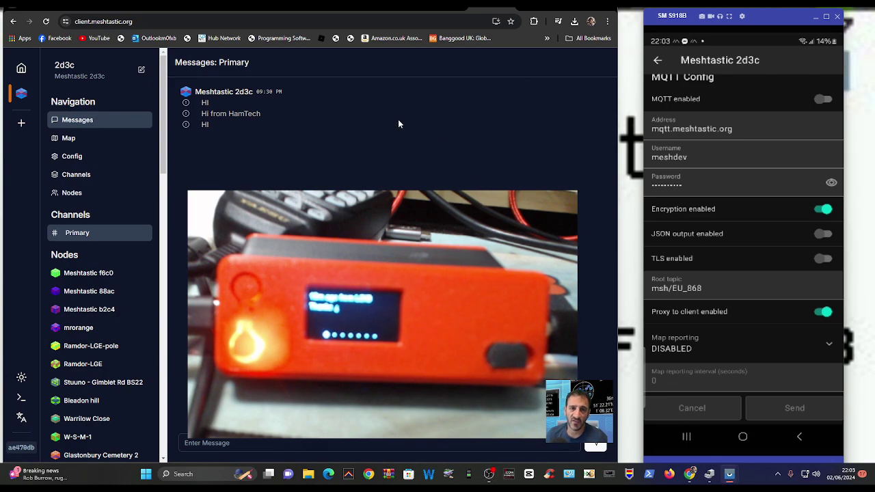
Go through Map and Config to the Channels page showing Channel: Primary with role PRIMARY.
{"action": "left_click", "coordinate": [69, 138]}
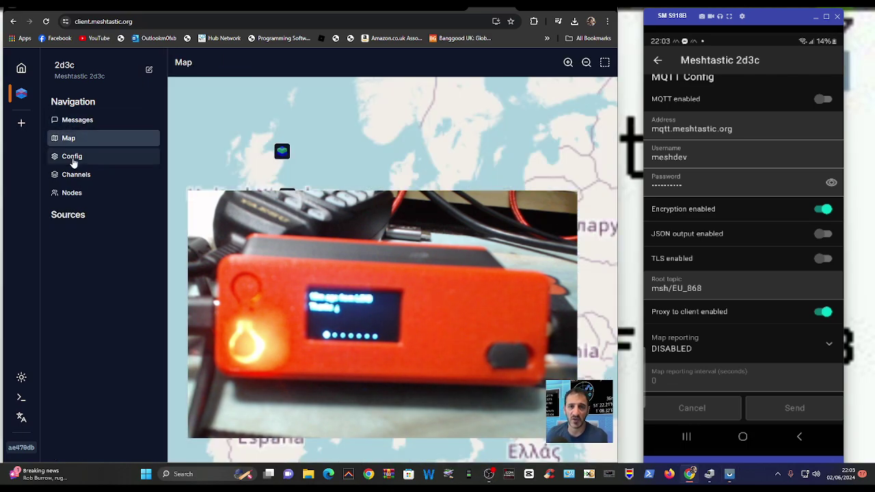
{"action": "left_click", "coordinate": [72, 159]}
{"action": "left_click", "coordinate": [75, 175]}
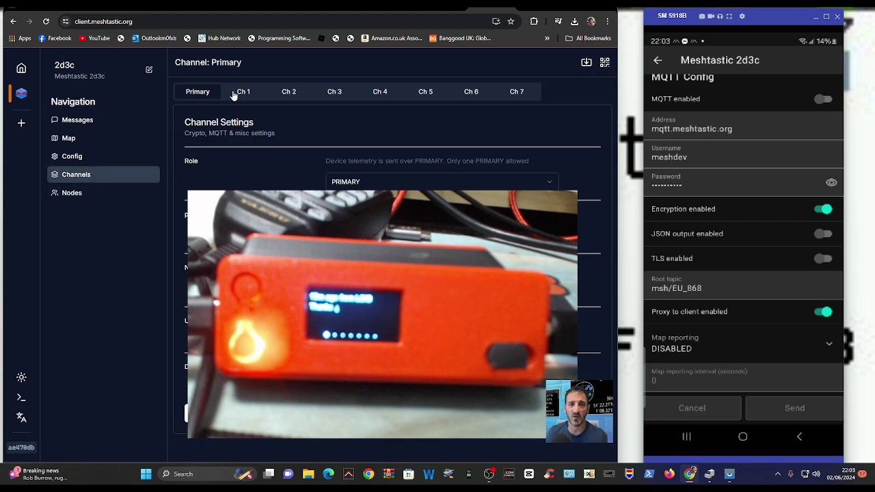